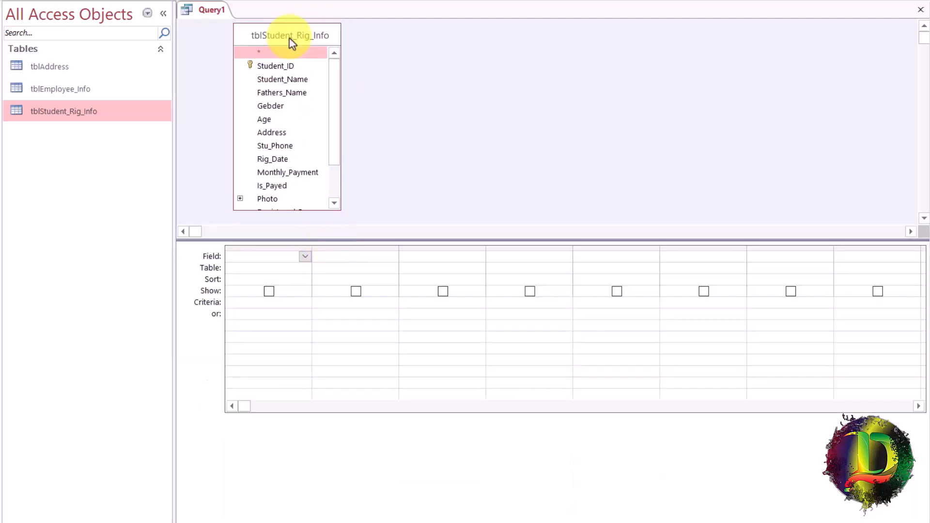
Step: Add the Student_ID, Student_Name and Gebder fields of tblStudent_Rig_Info to the query design grid
click(265, 67)
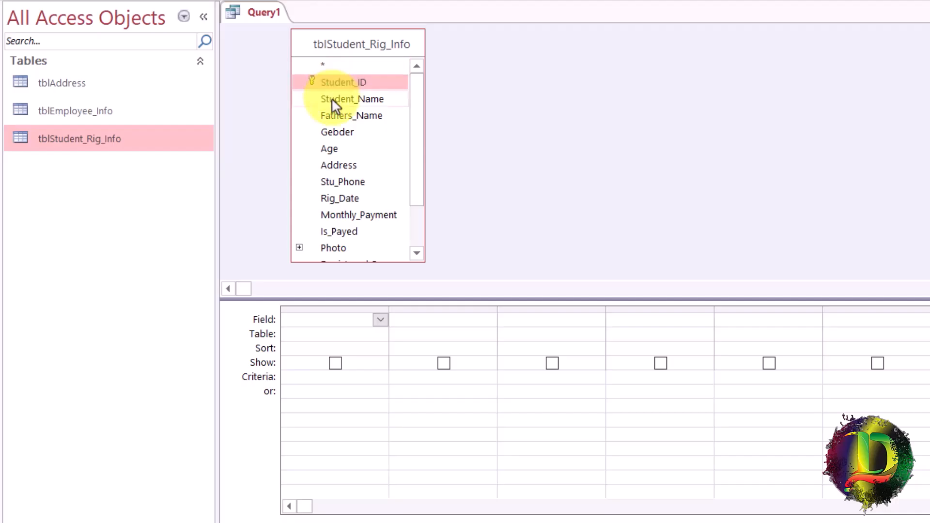
click(334, 136)
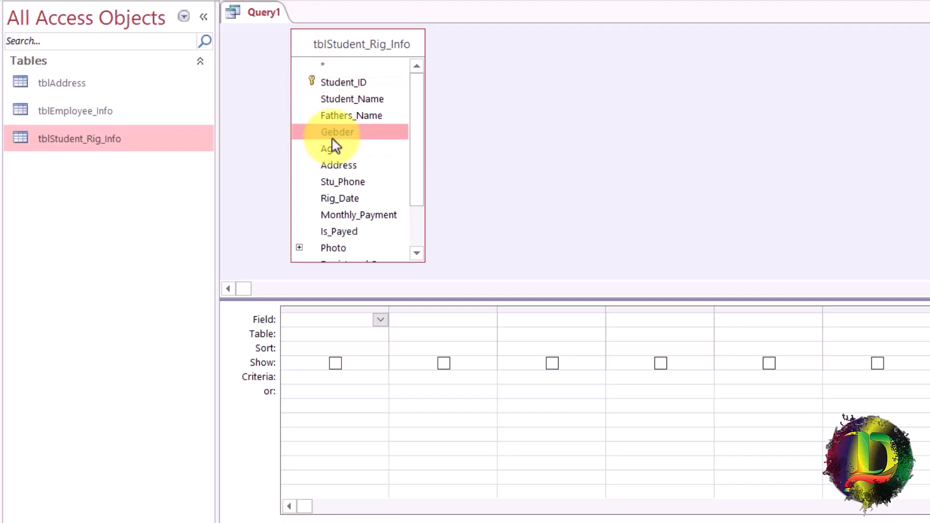
click(345, 82)
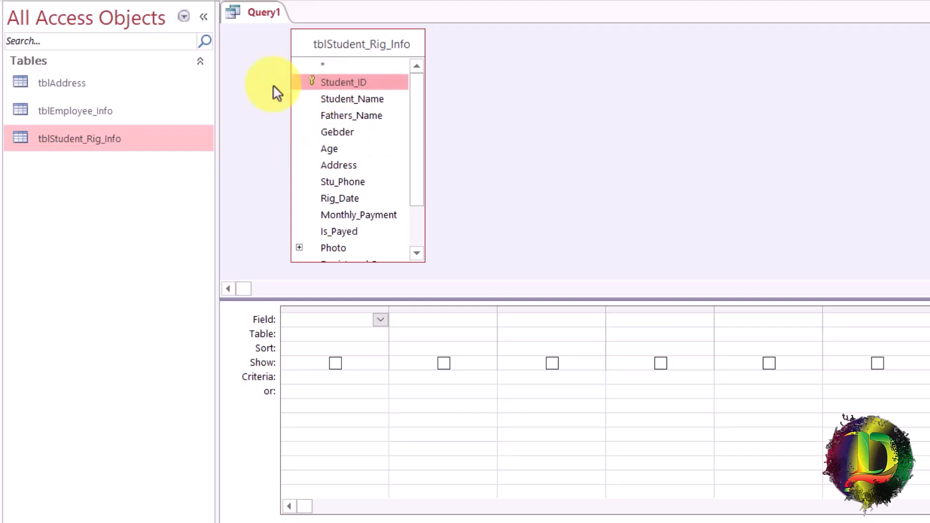
drag(354, 81, 291, 321)
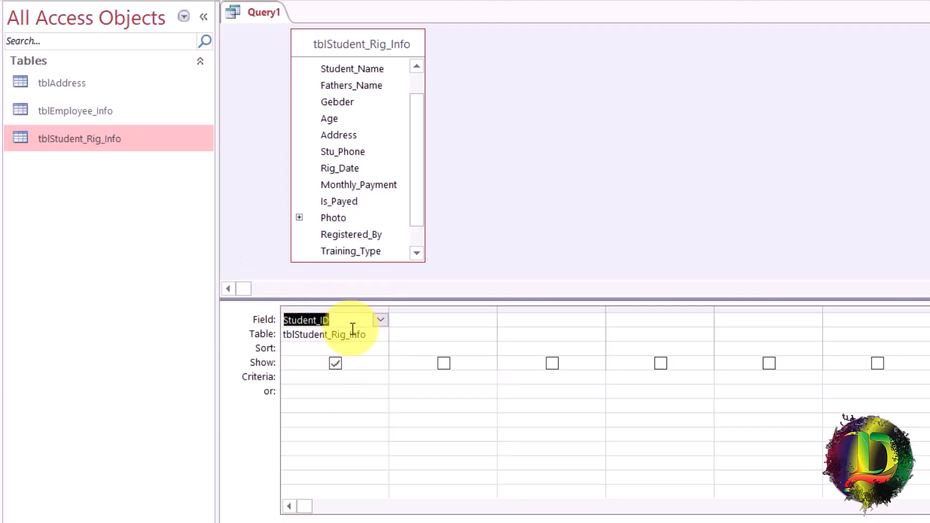
scroll(333, 98, up, 1)
double_click(360, 99)
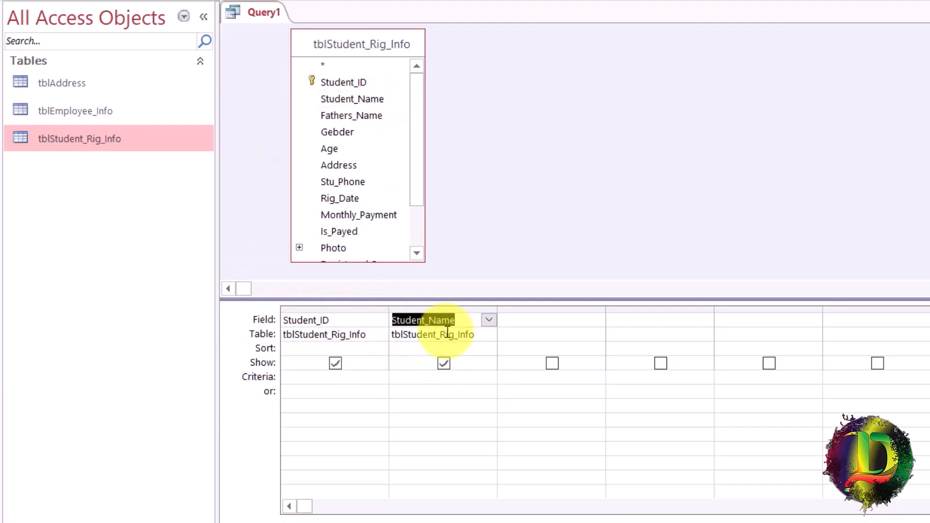
click(557, 318)
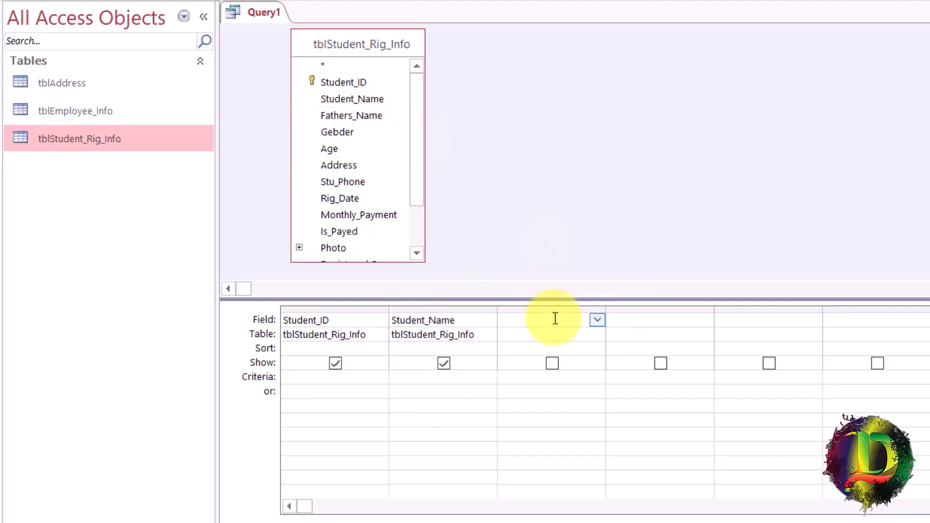
click(597, 320)
click(530, 385)
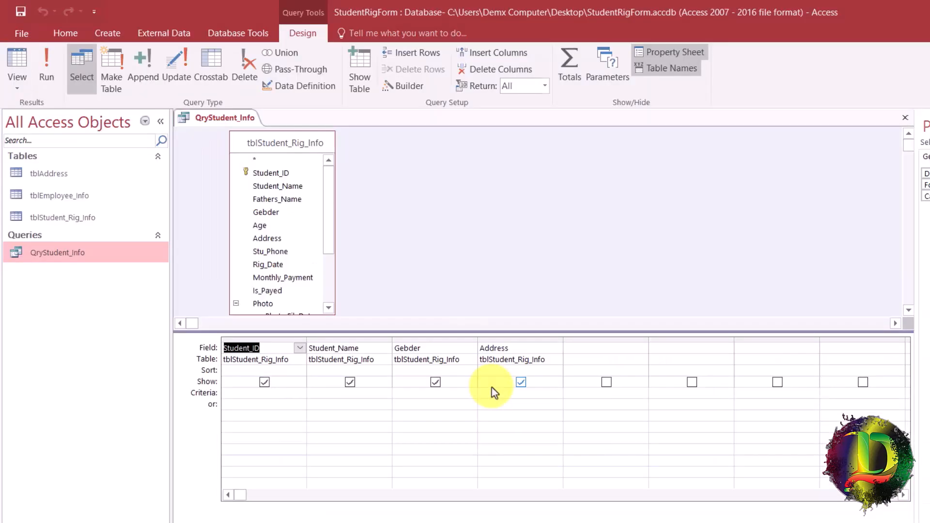
Step: Filter the Gebder field of QryStudent_Info with the criterion female
click(436, 383)
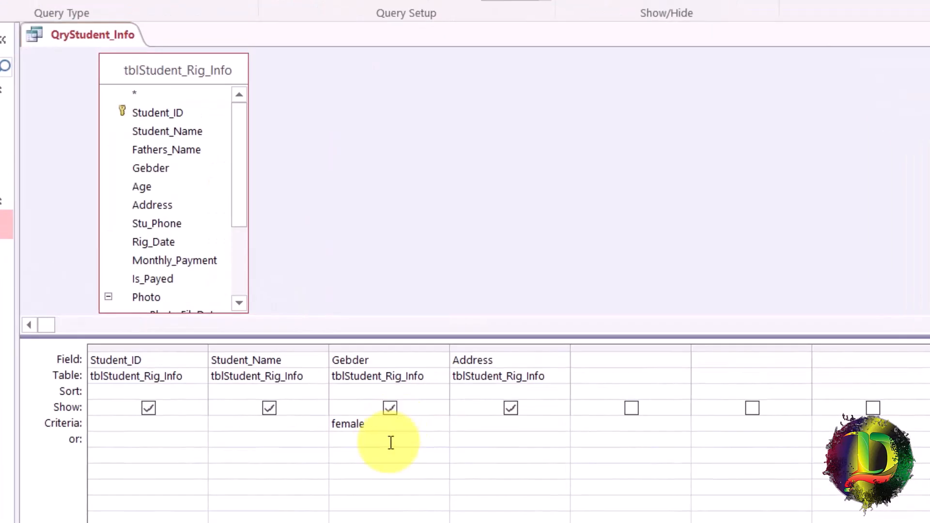
click(435, 406)
drag(432, 394, 369, 392)
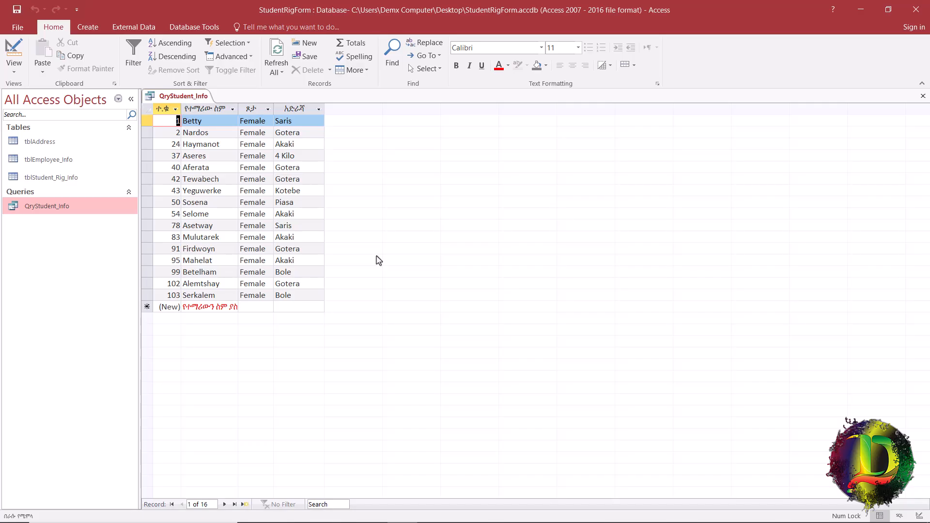
Step: Switch QryStudent_Info to Design View and clear the "female" criterion from the Gebder field
click(88, 27)
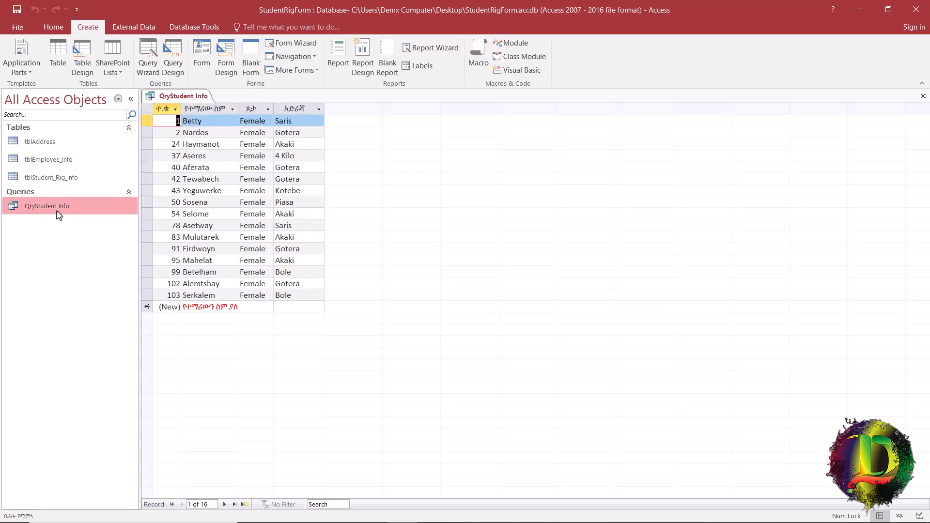
right_click(184, 97)
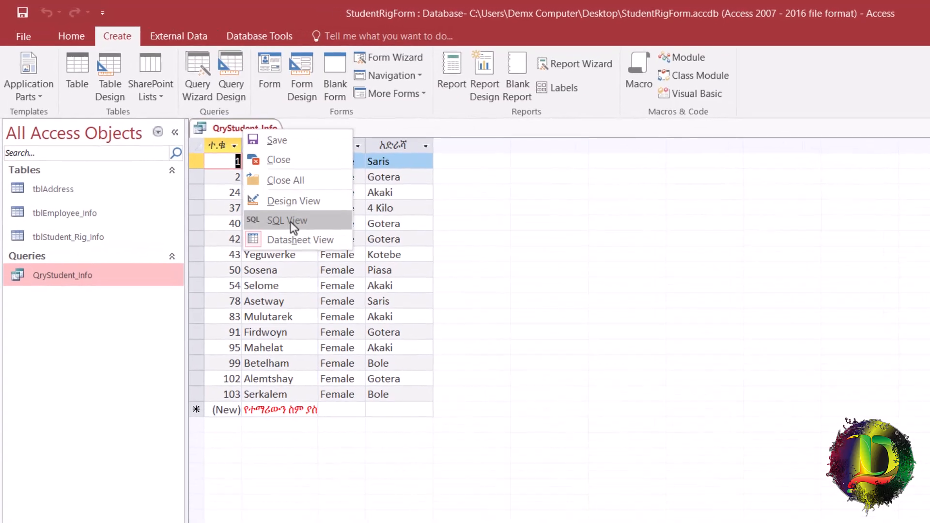
click(294, 201)
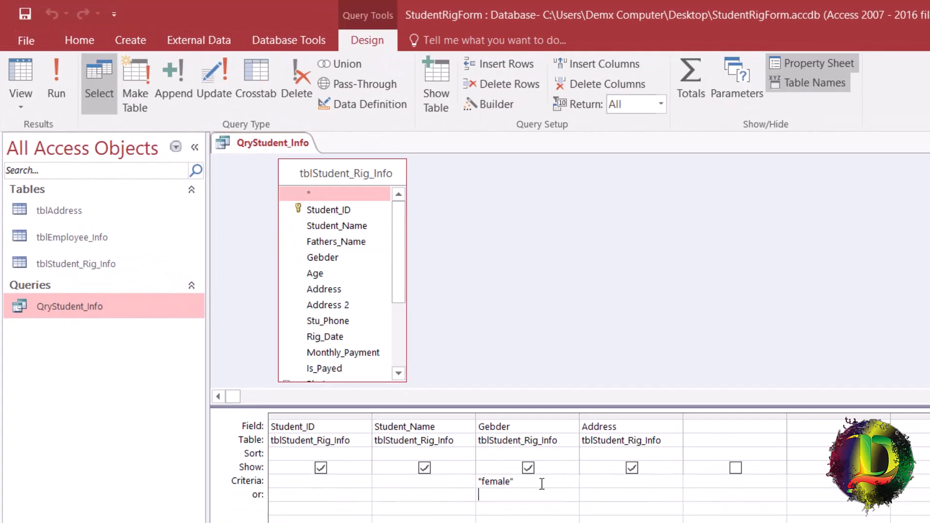
drag(539, 485, 464, 484)
key(Delete)
Step: Add tblAddress to the query design and place it farther away from tblStudent_Rig_Info
right_click(527, 208)
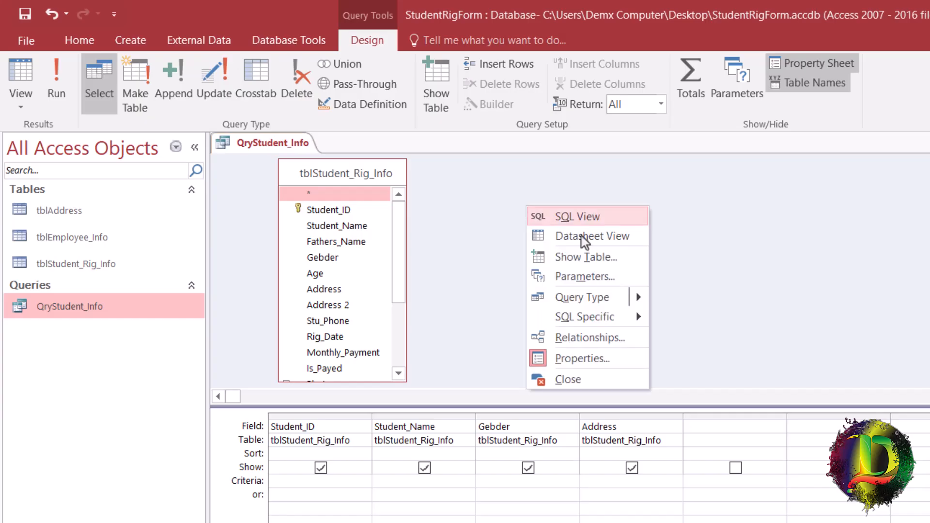
click(499, 207)
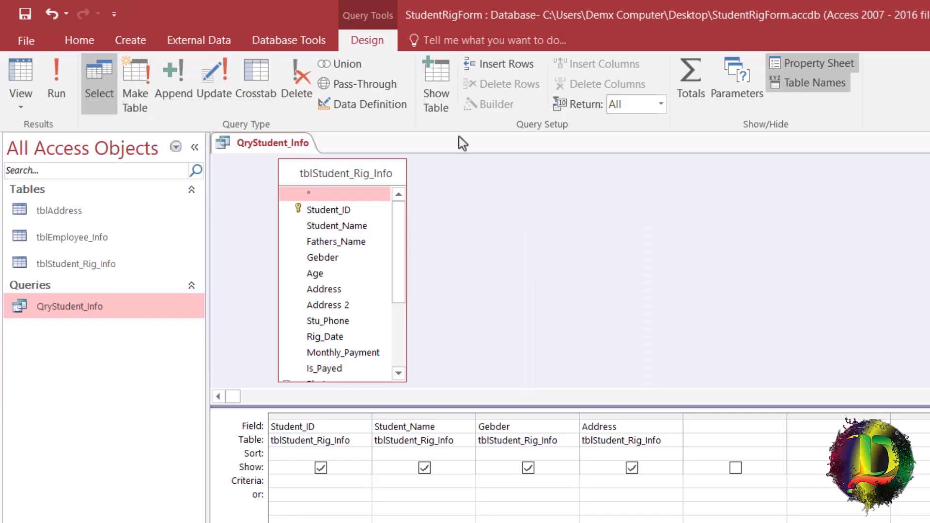
click(429, 91)
drag(642, 338, 567, 180)
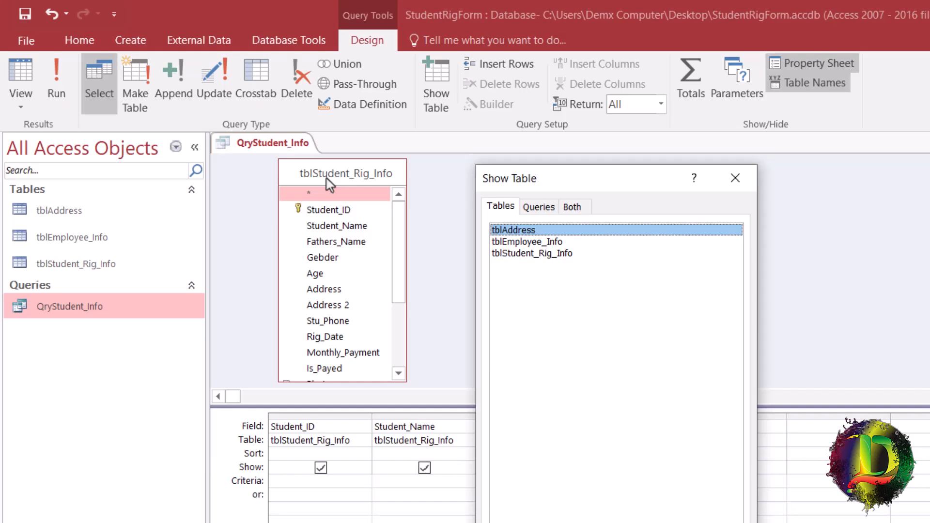
drag(575, 184, 820, 175)
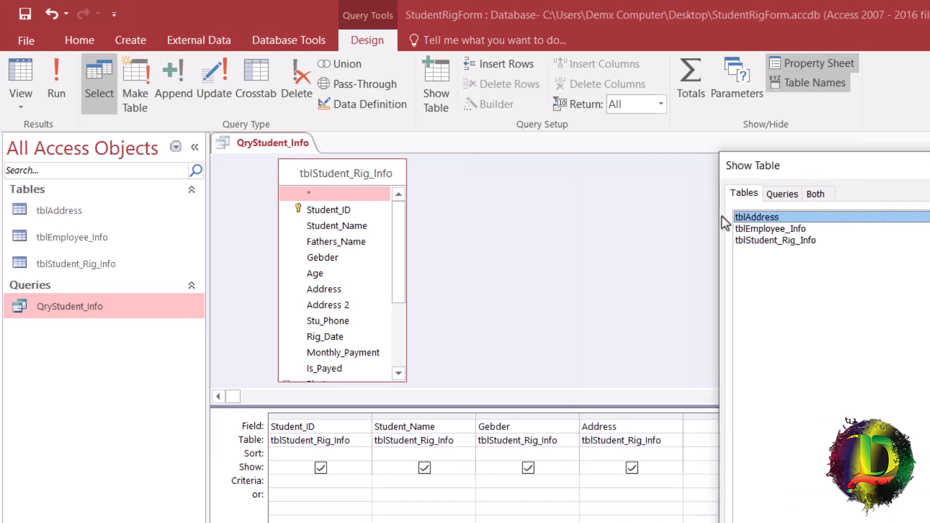
double_click(757, 217)
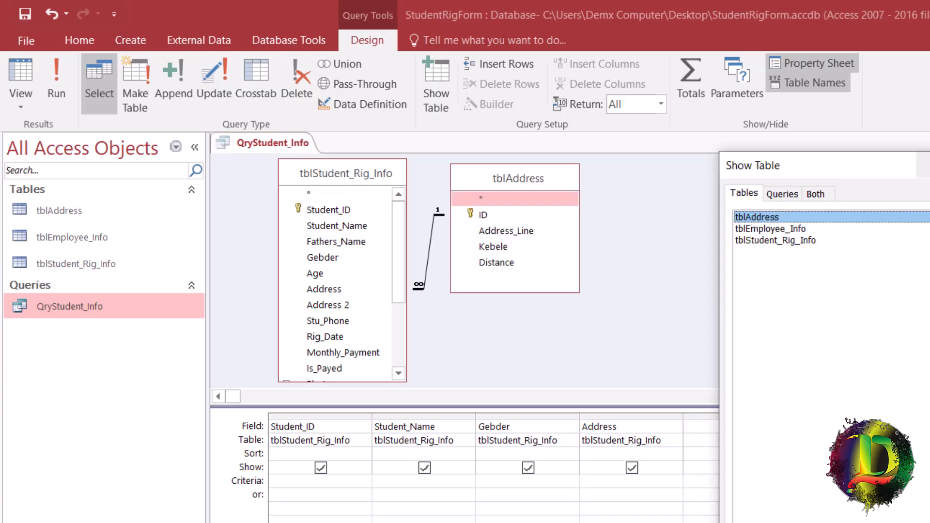
click(924, 165)
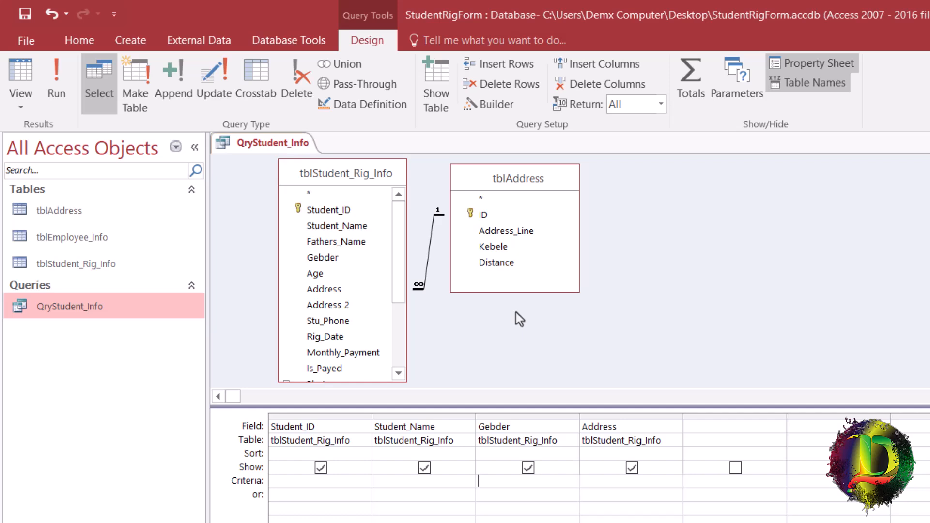
drag(515, 175, 591, 185)
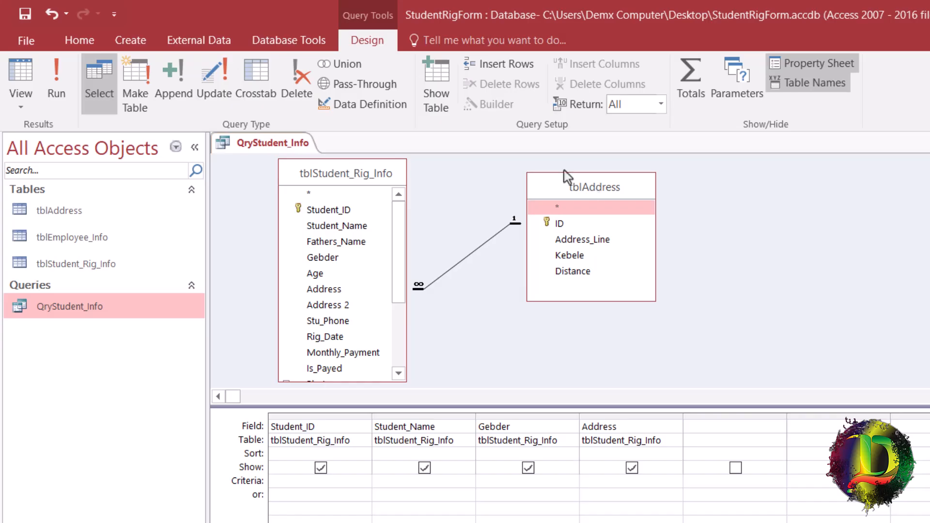
Step: Open tblStudent_Rig_Info and examine the address choices offered for the first record
click(56, 265)
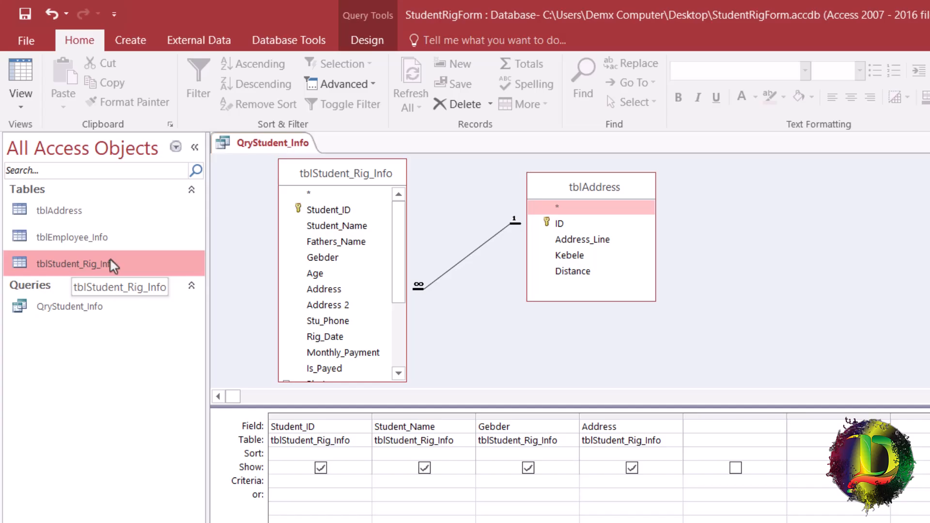
double_click(97, 274)
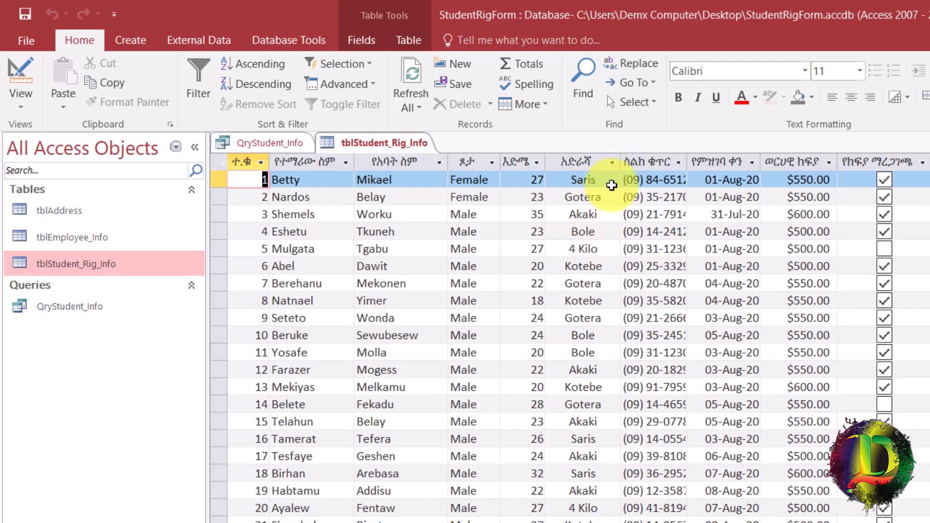
click(613, 182)
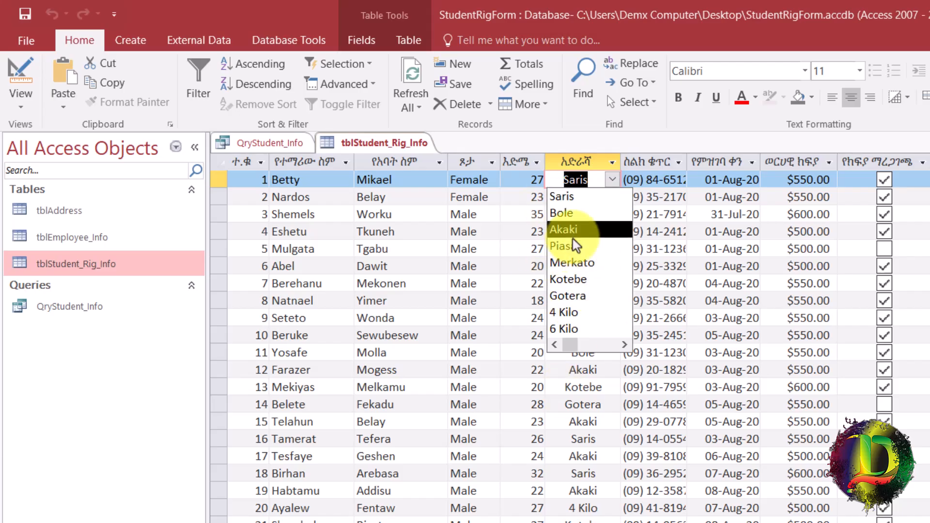
Step: Open tblAddress and compare its address entries with the address choices in tblStudent_Rig_Info
double_click(68, 218)
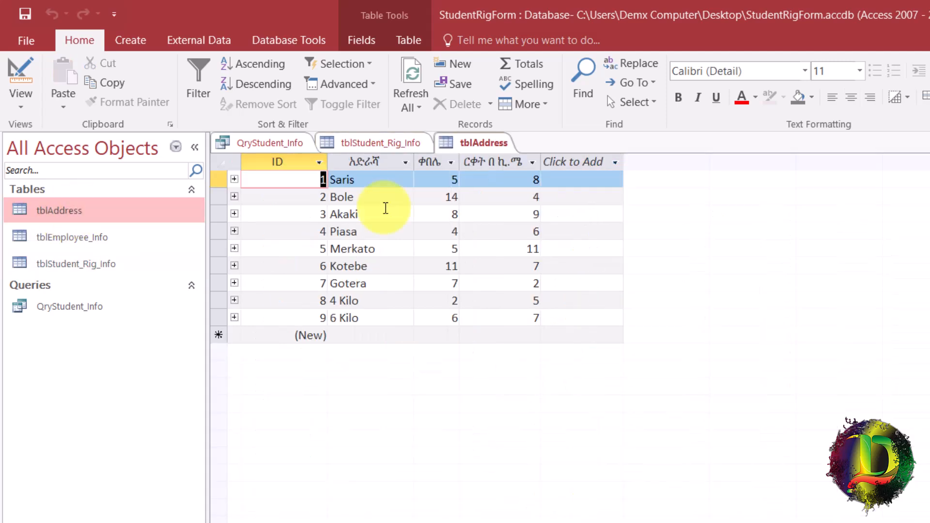
click(369, 180)
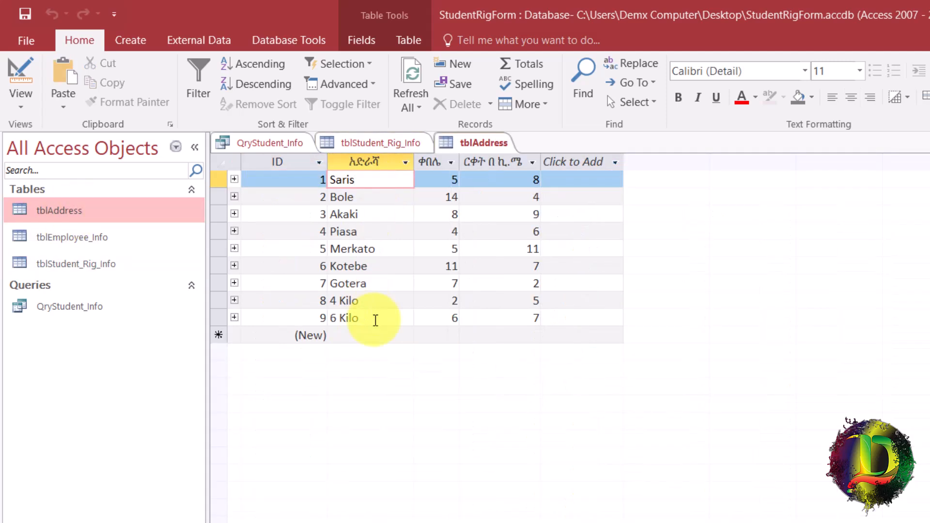
click(375, 320)
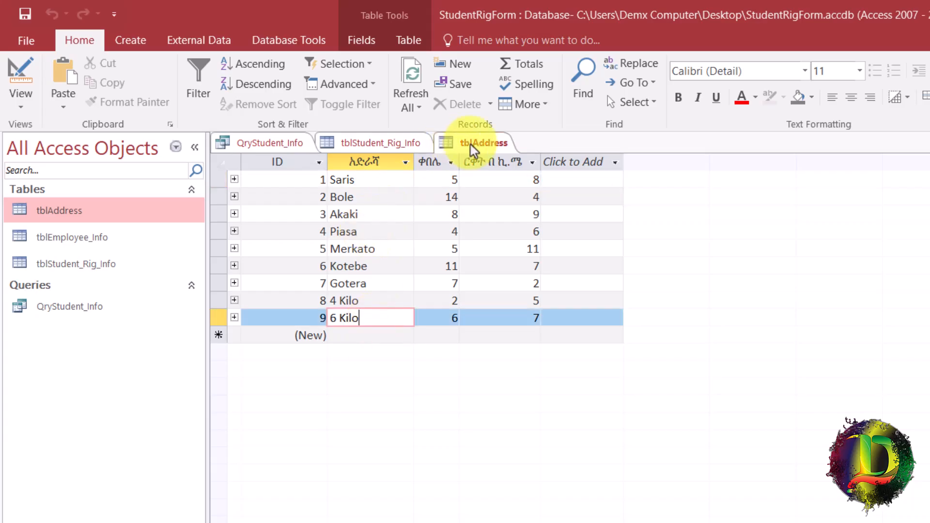
click(358, 148)
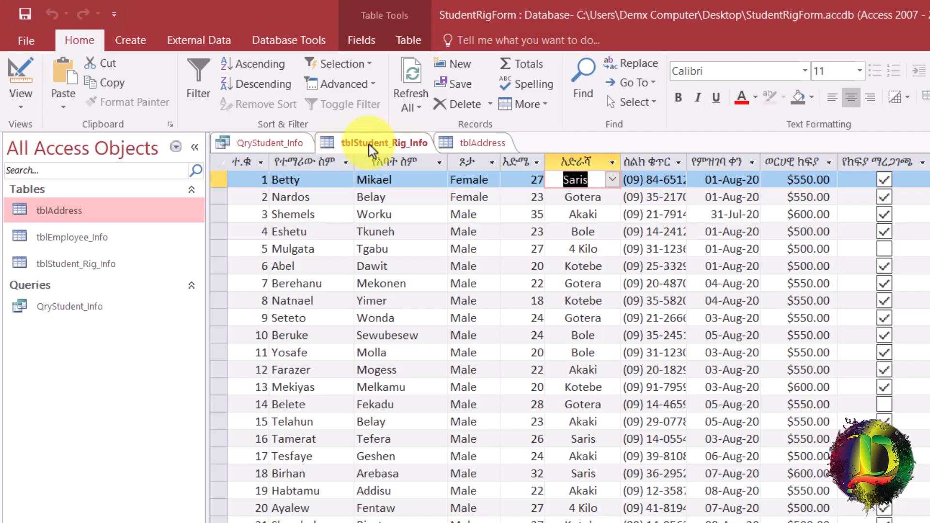
click(613, 180)
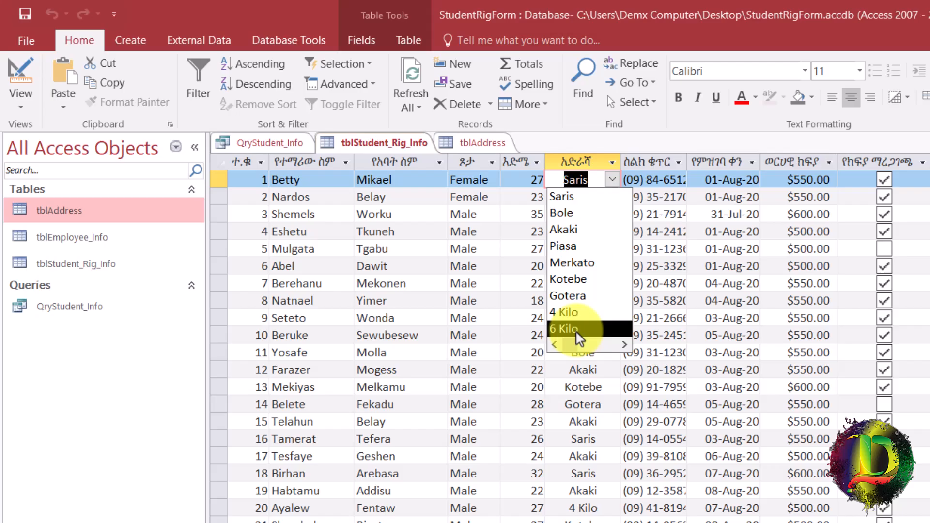
Step: Delete the join between tblStudent_Rig_Info and tblAddress in the QryStudent_Info design
click(274, 143)
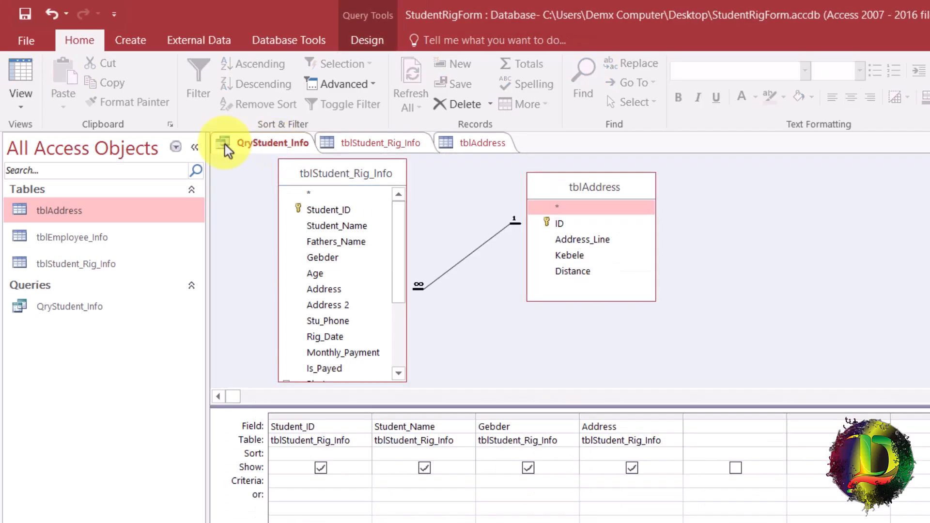
click(494, 235)
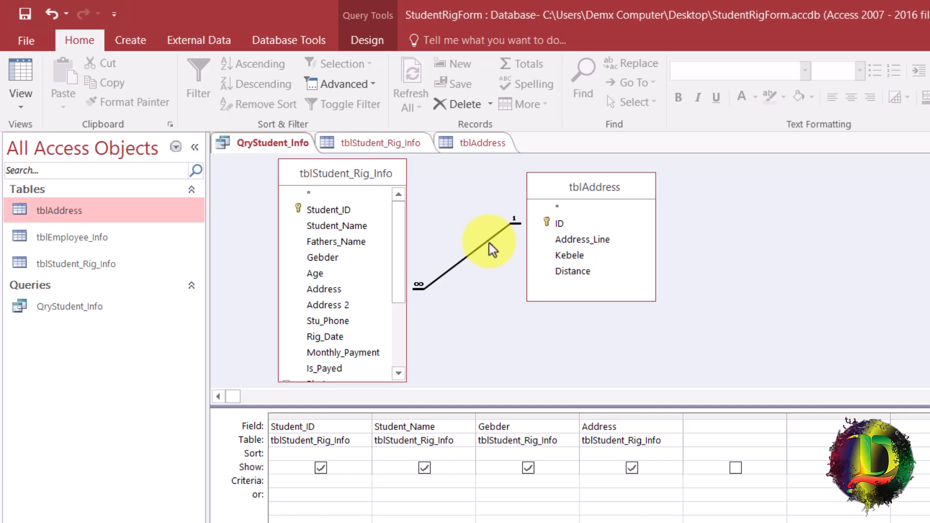
click(365, 141)
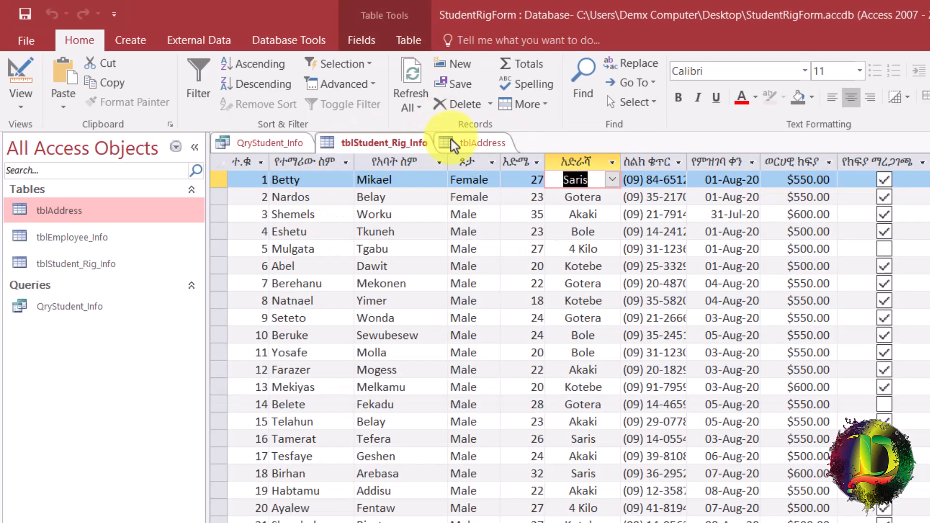
click(465, 143)
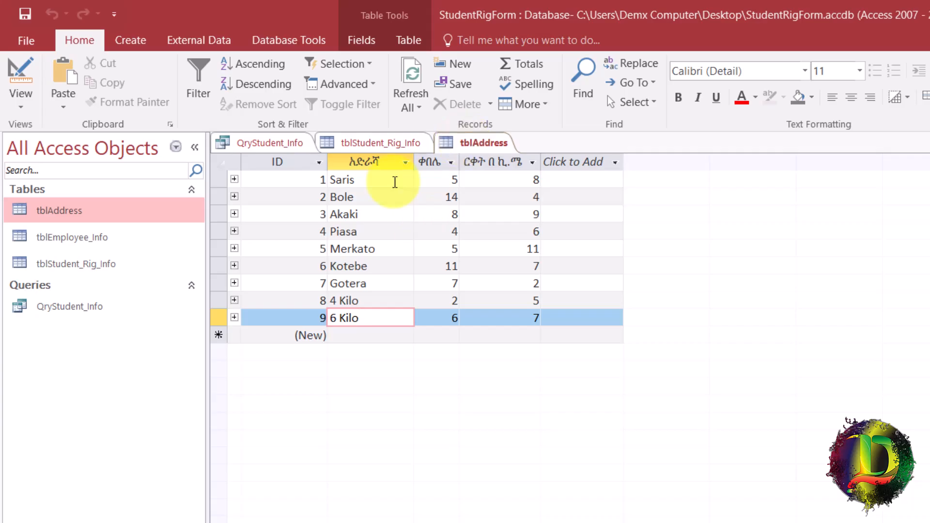
click(382, 148)
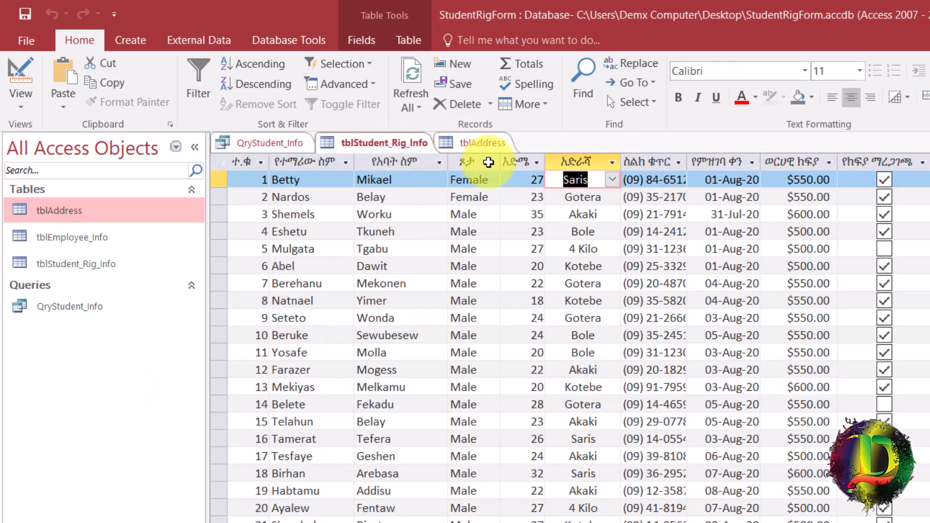
click(274, 144)
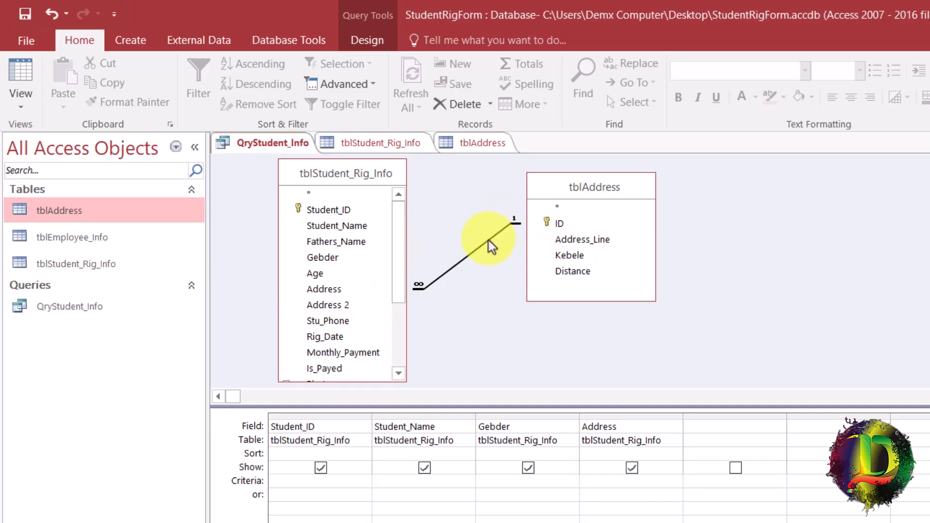
key(Delete)
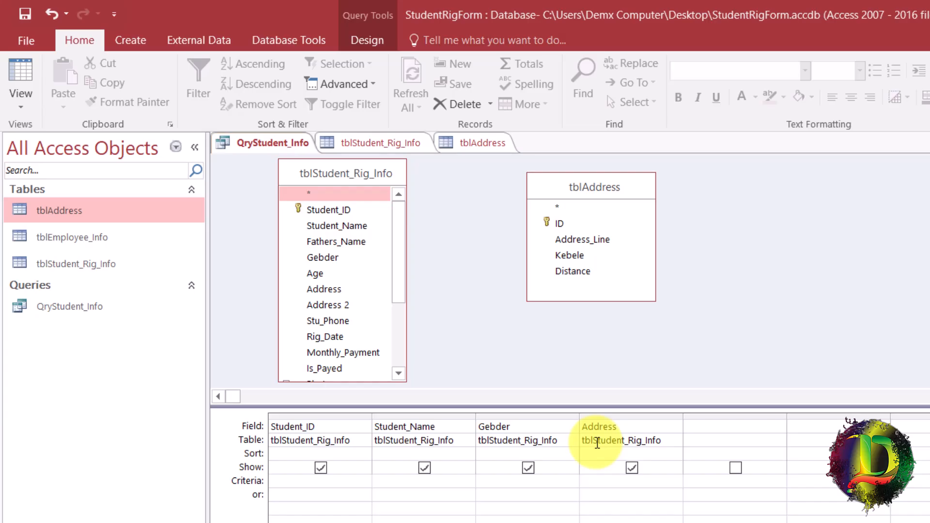
click(503, 480)
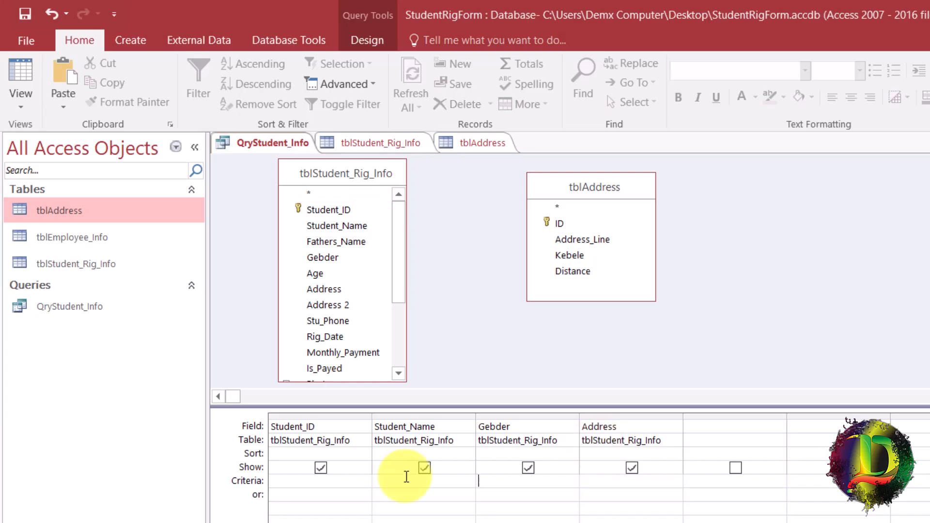
Step: Close QryStudent_Info without saving its design changes and reopen it in Design View
right_click(303, 143)
click(304, 173)
click(702, 447)
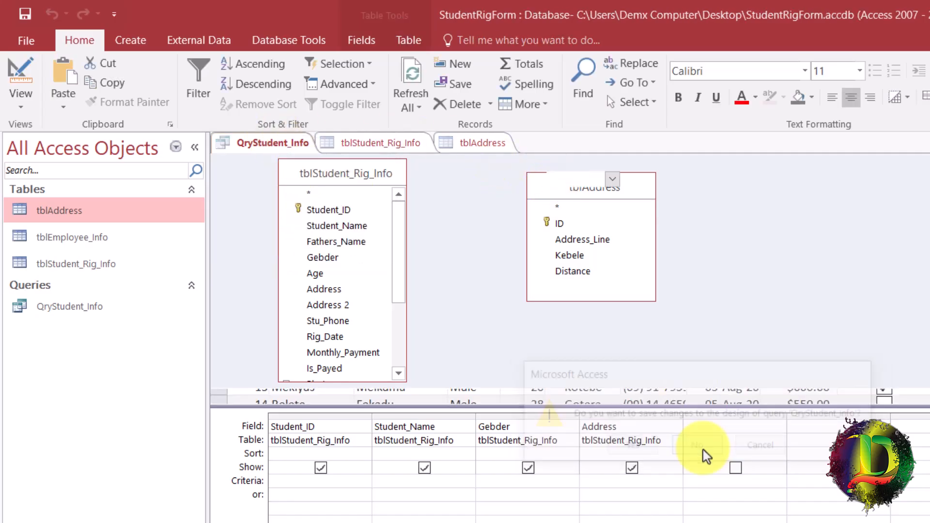
right_click(67, 307)
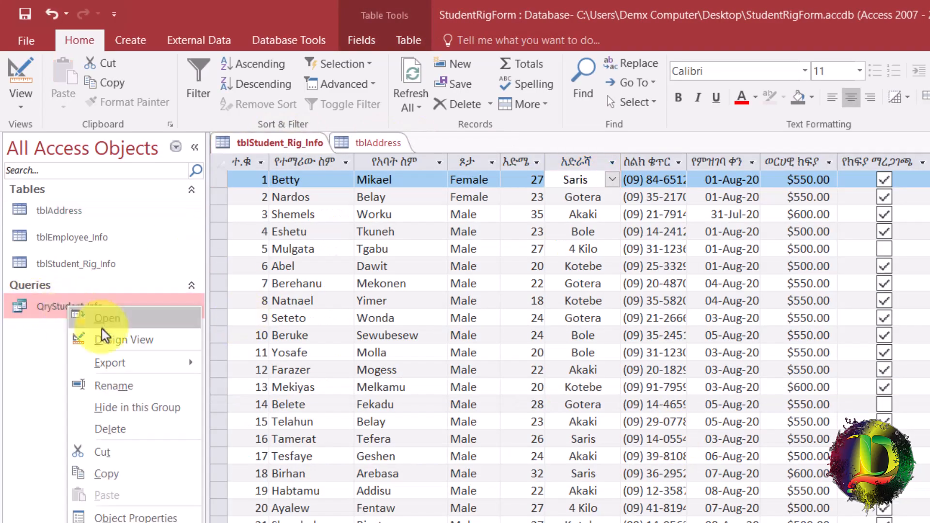
click(103, 339)
Step: Add tblAddress to the query design, place it farther away from tblStudent_Rig_Info, and enlarge the table area
right_click(505, 187)
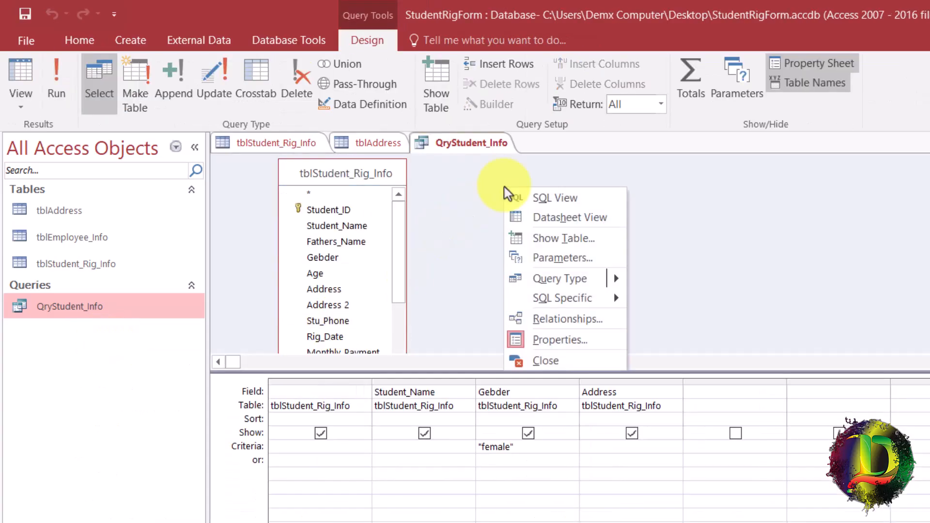
click(557, 235)
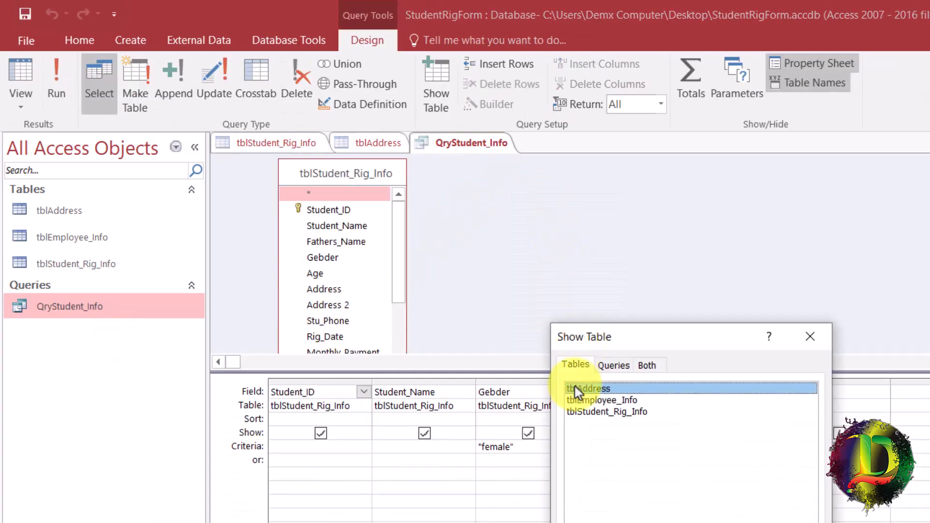
double_click(576, 388)
click(810, 336)
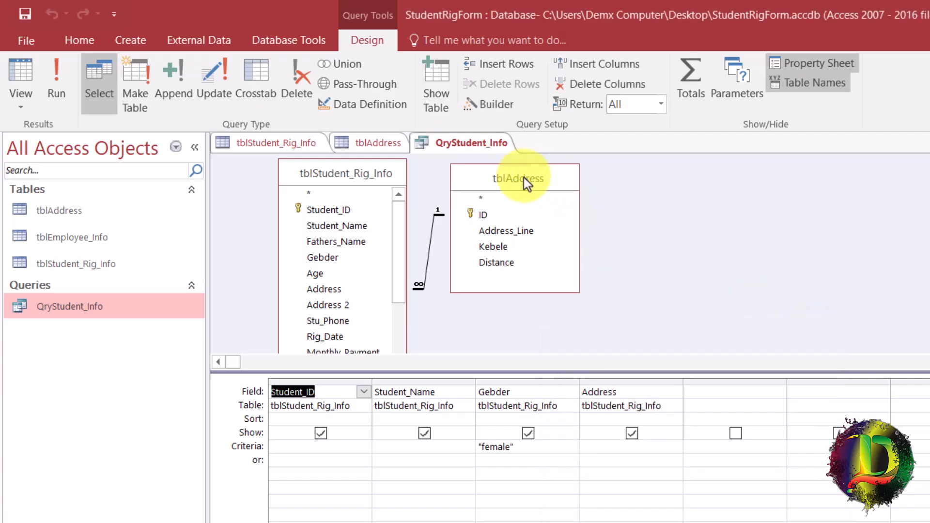
drag(526, 184, 622, 195)
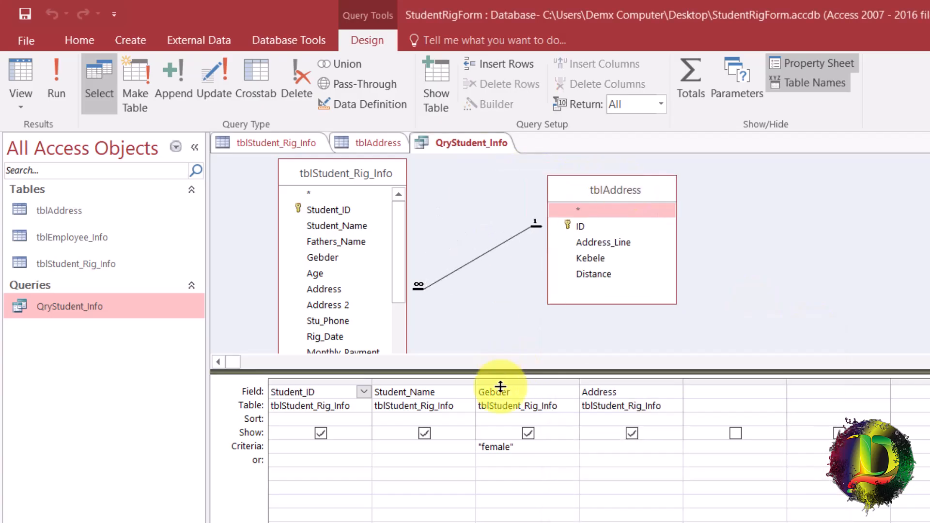
drag(500, 386, 499, 434)
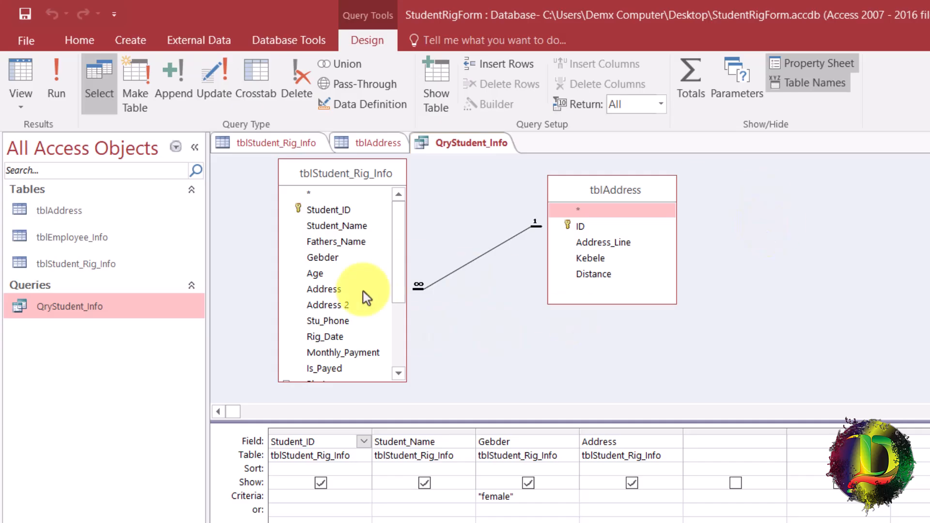
right_click(791, 221)
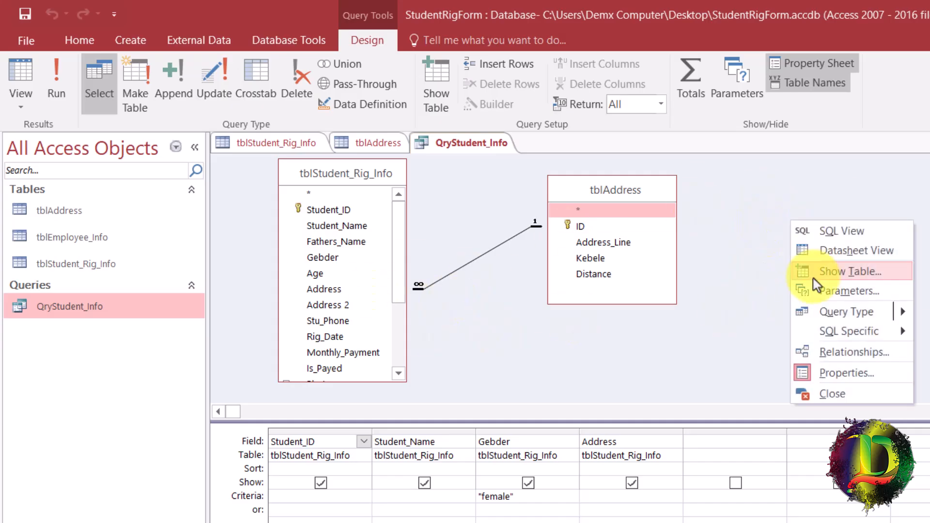
click(756, 296)
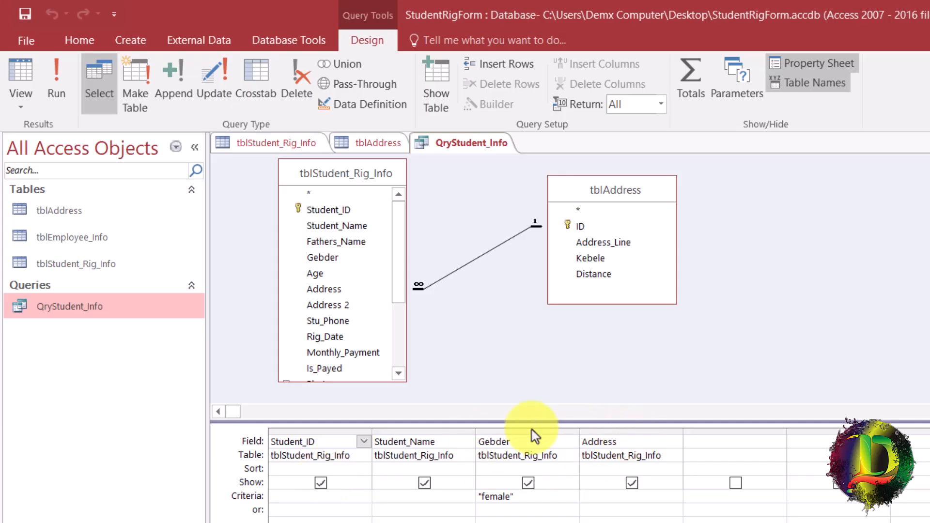
Step: Go through the Gebder column's rows in the design grid and turn off its Show option
click(509, 431)
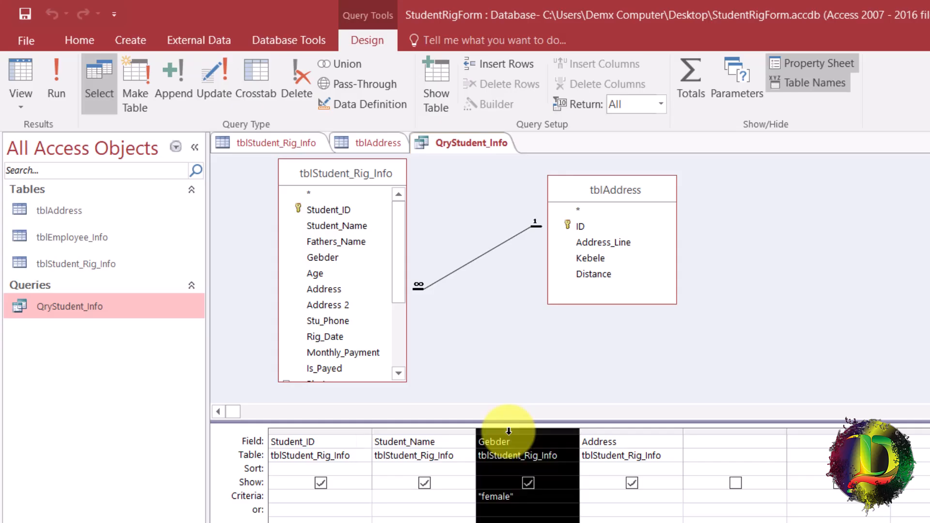
click(531, 445)
click(561, 459)
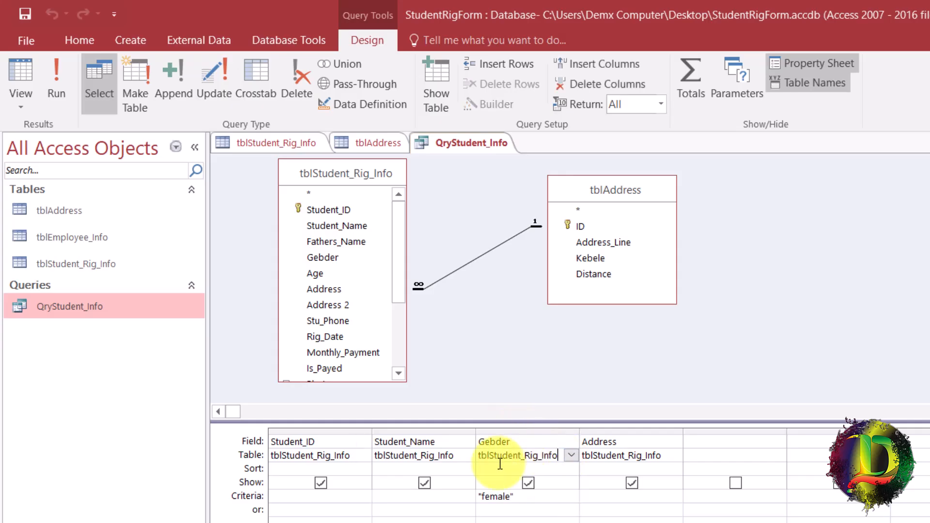
click(499, 466)
click(494, 489)
click(492, 519)
click(490, 484)
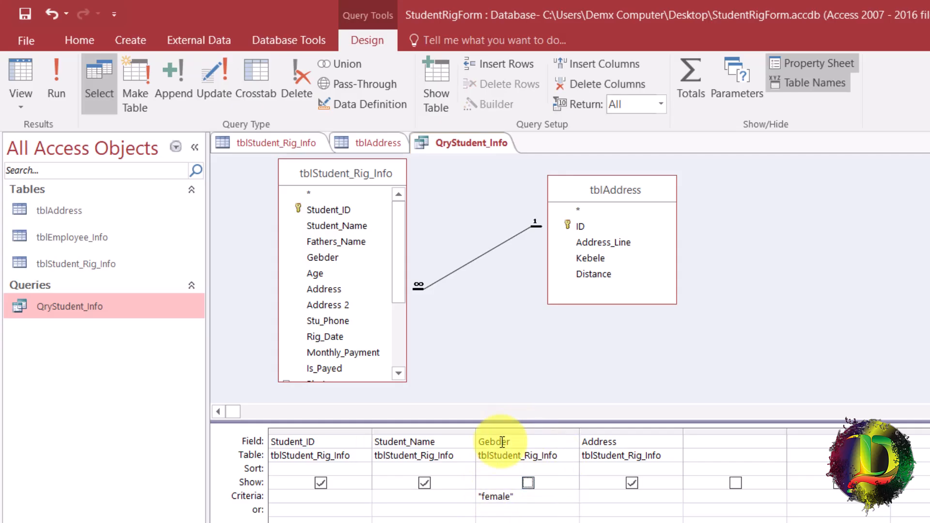
Step: Cut the entire Gebder column out of the query design grid
click(531, 429)
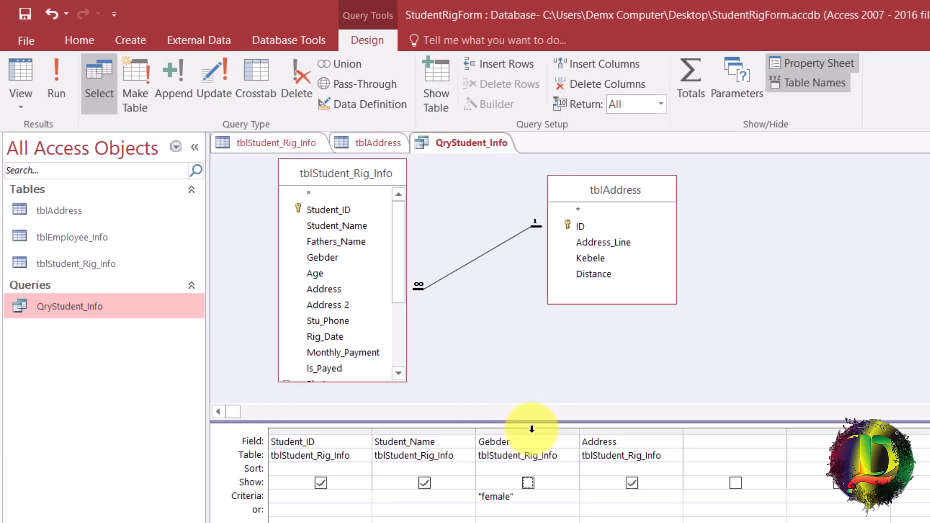
click(532, 429)
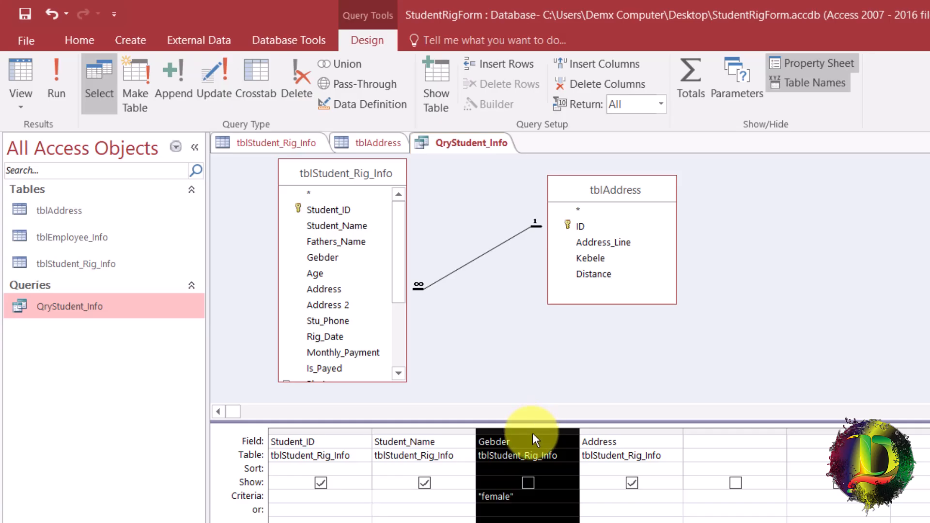
right_click(533, 434)
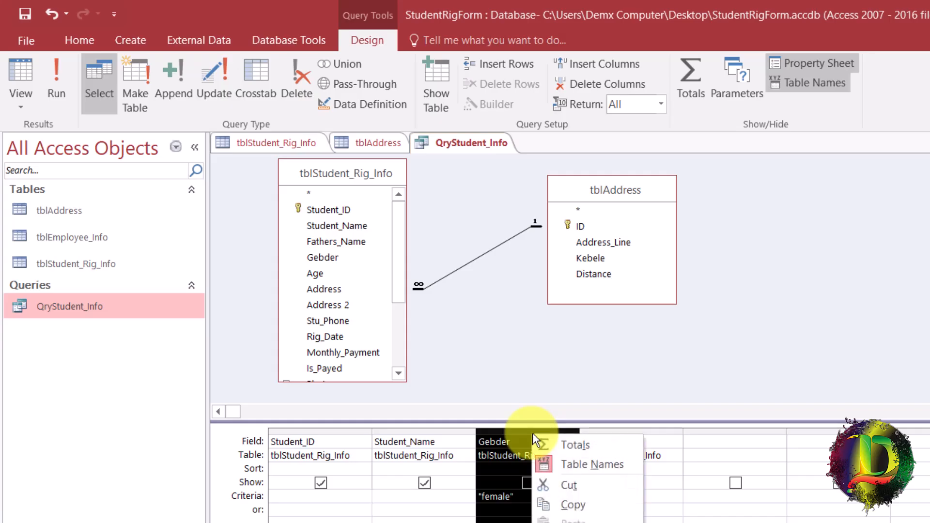
click(562, 486)
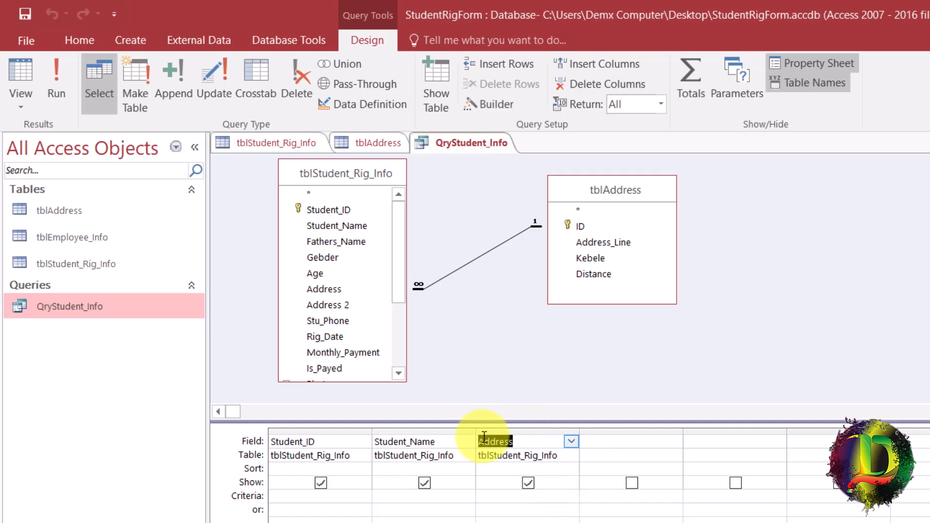
Step: Move the Address column ahead of Student_ID and view the query results as a datasheet
click(533, 432)
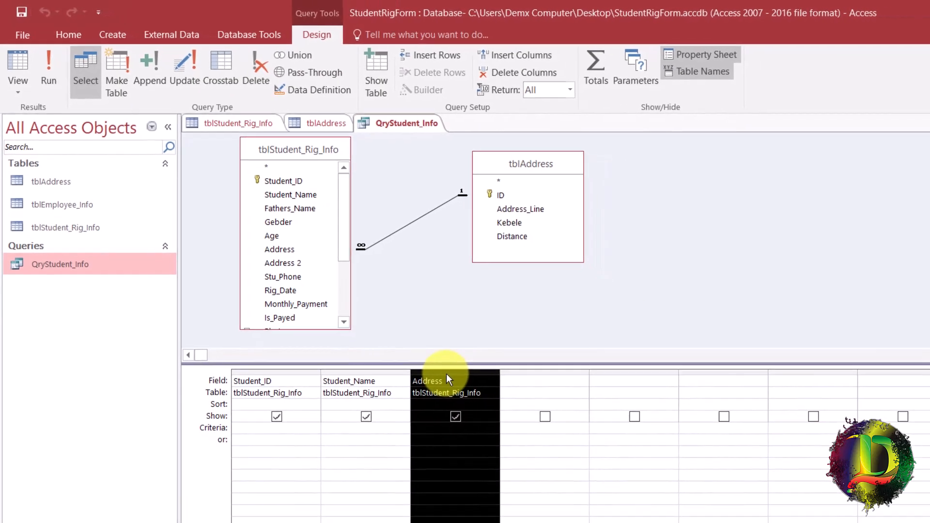
drag(435, 364, 280, 381)
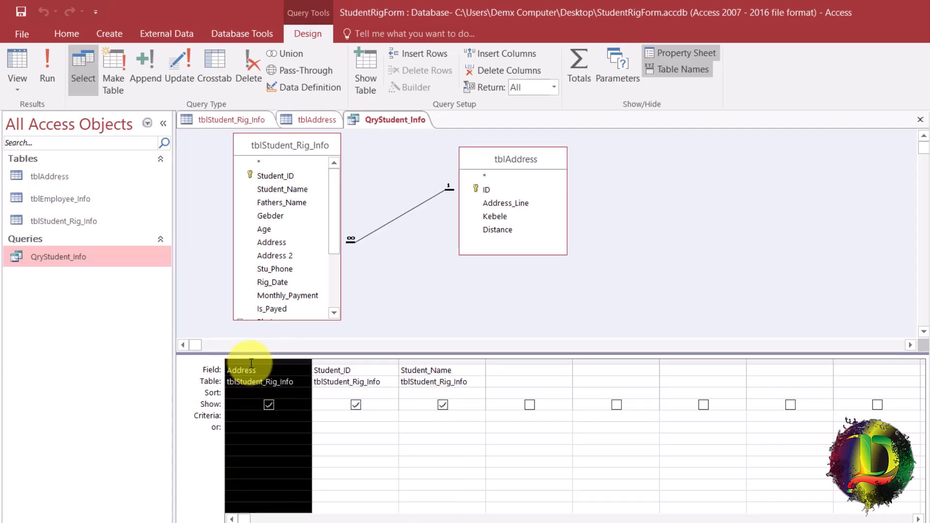
click(16, 68)
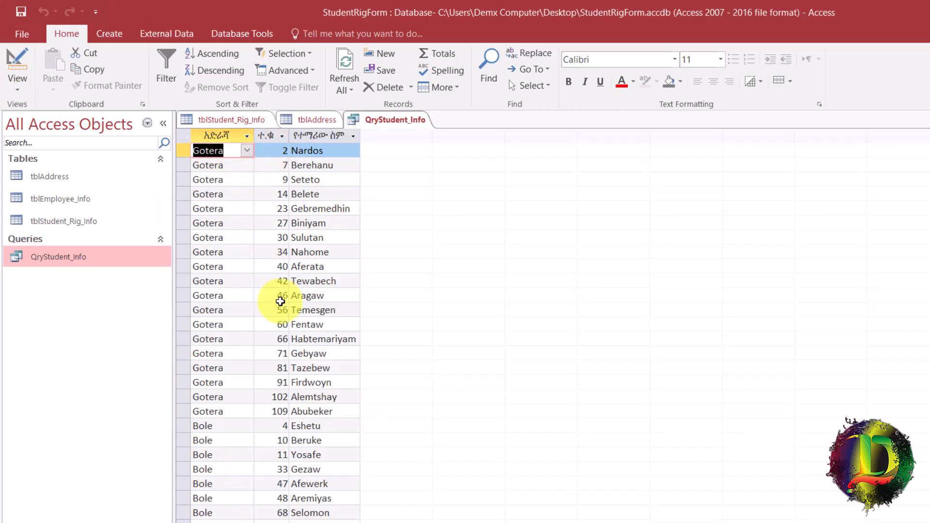
Step: Return to Design View and move the Address column back after Student_Name
click(18, 62)
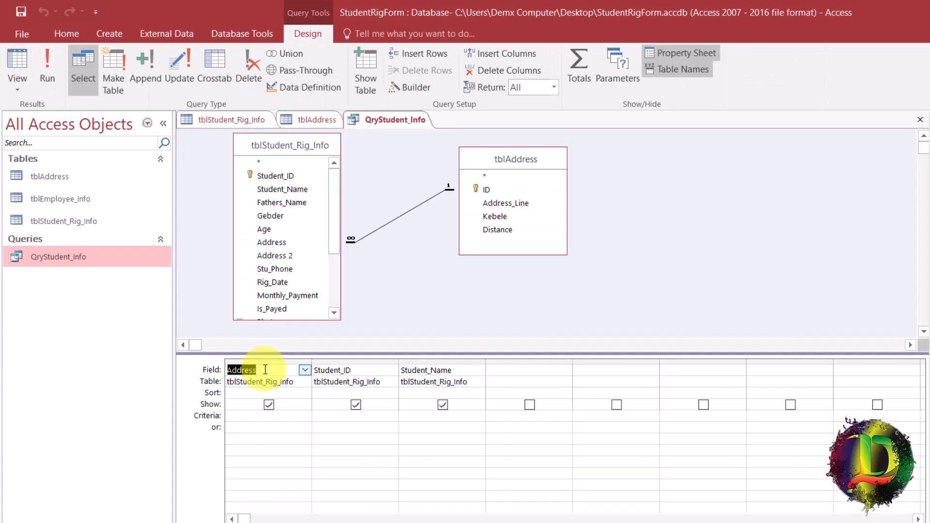
drag(265, 362, 528, 364)
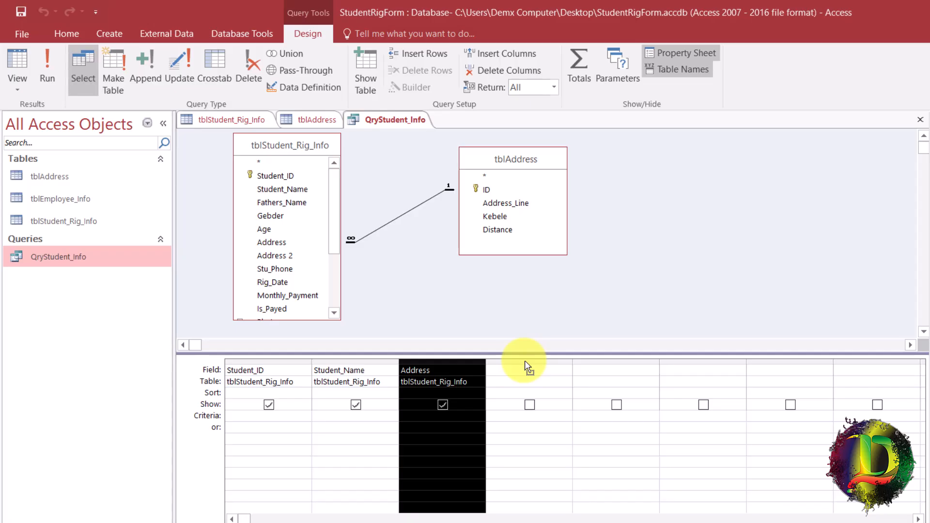
click(510, 370)
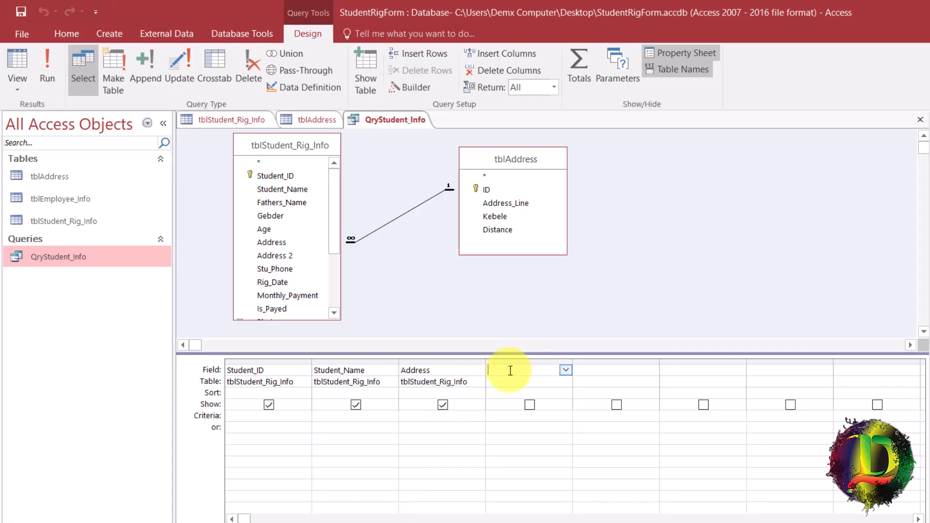
Step: Try a narrower Address column in the design grid, and widen it to more than twice the neighbouring columns
drag(486, 364, 442, 368)
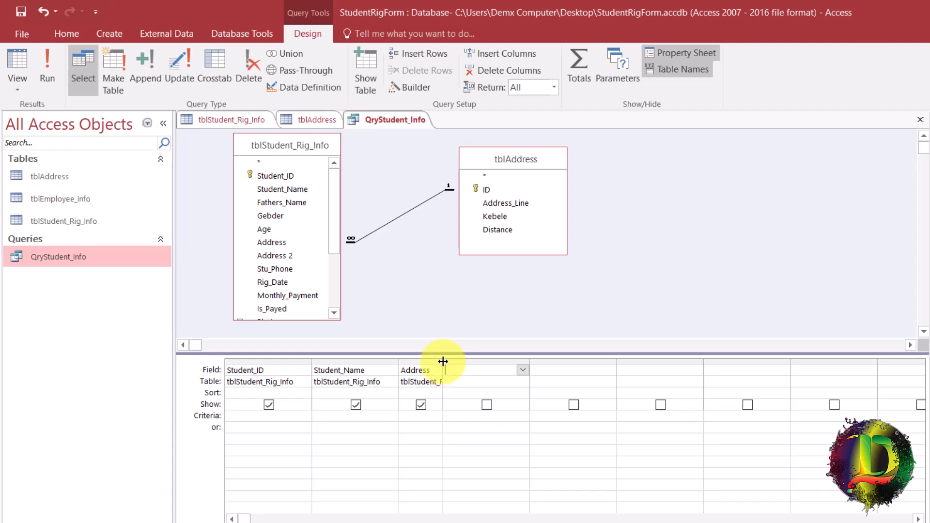
drag(443, 362, 600, 383)
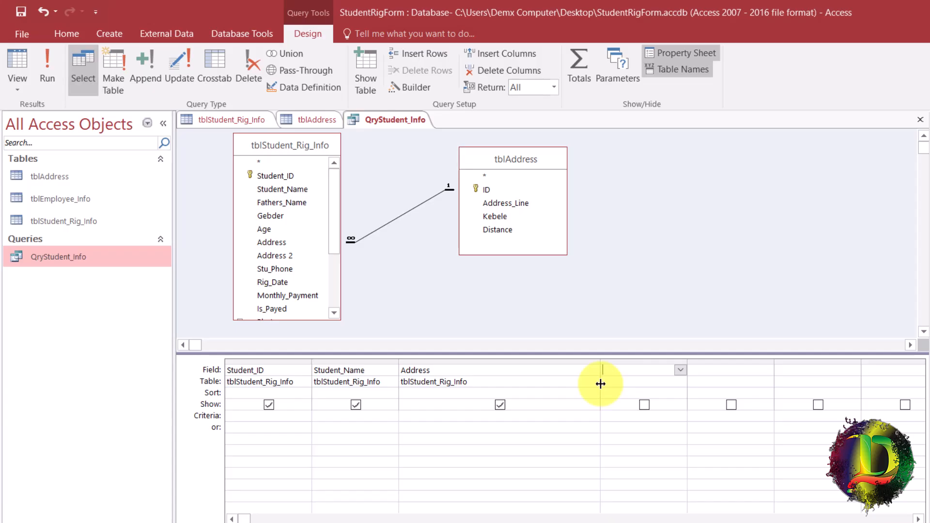
Step: Open the Expression Builder for the Address column's criteria to examine its options, and cancel it
click(451, 420)
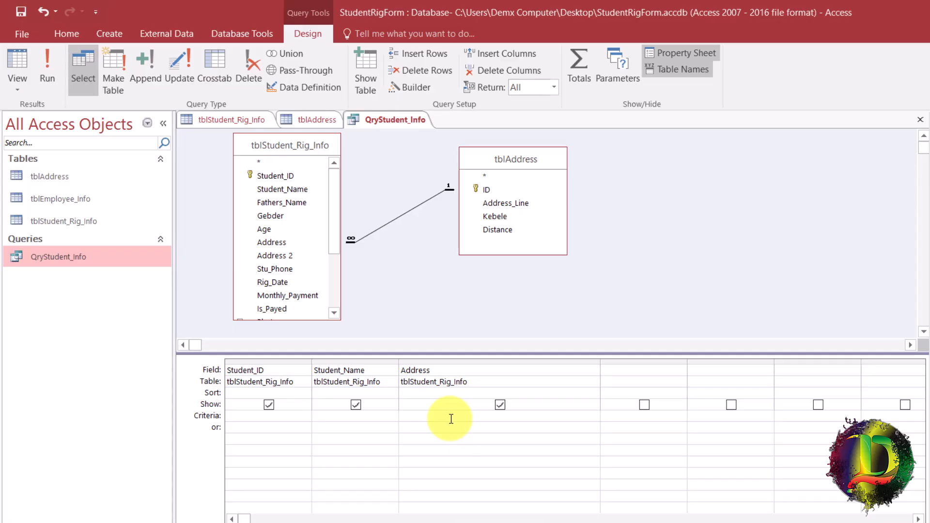
right_click(451, 419)
click(482, 510)
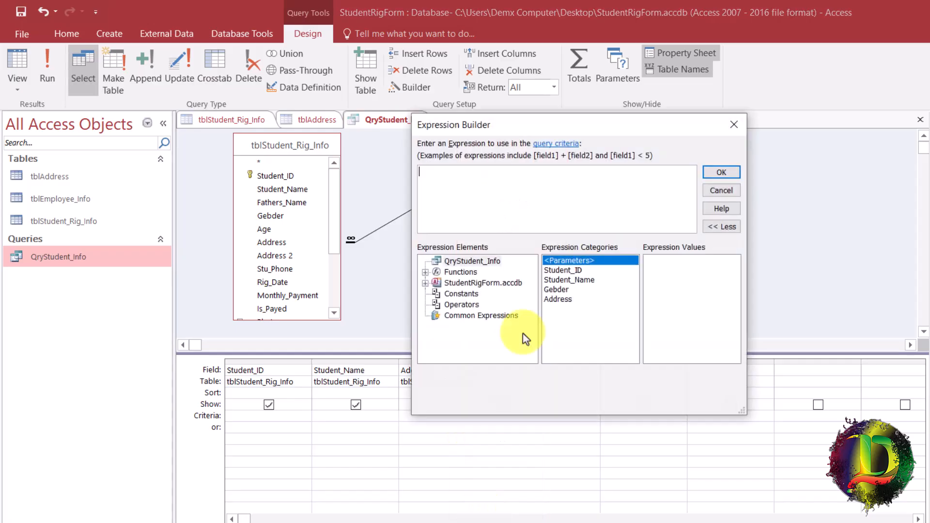
click(721, 190)
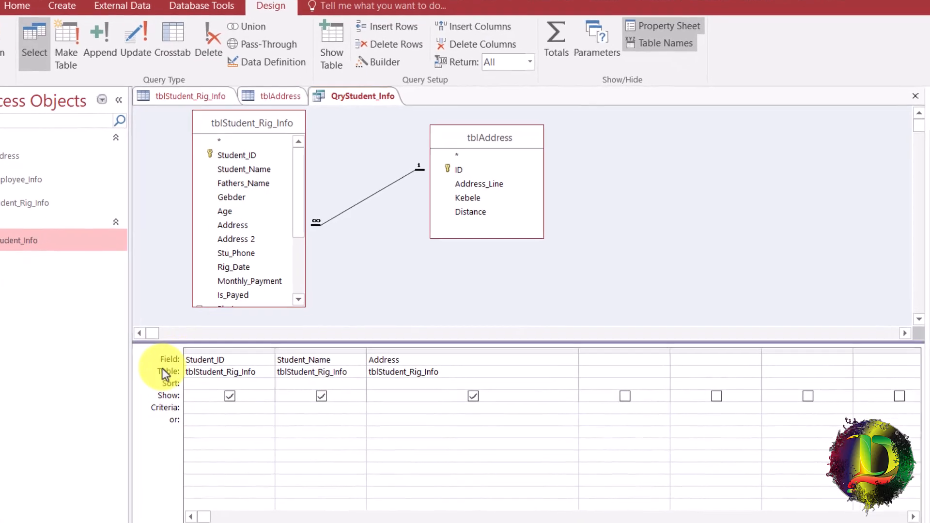
Step: Add the Age field from tblStudent_Rig_Info to the design grid after Address, and check its field and table entries
click(248, 361)
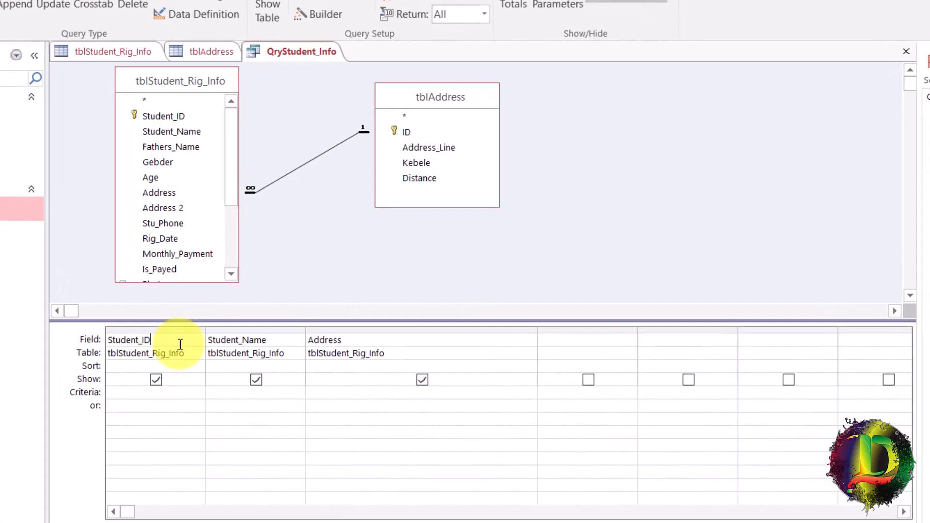
drag(66, 342, 63, 339)
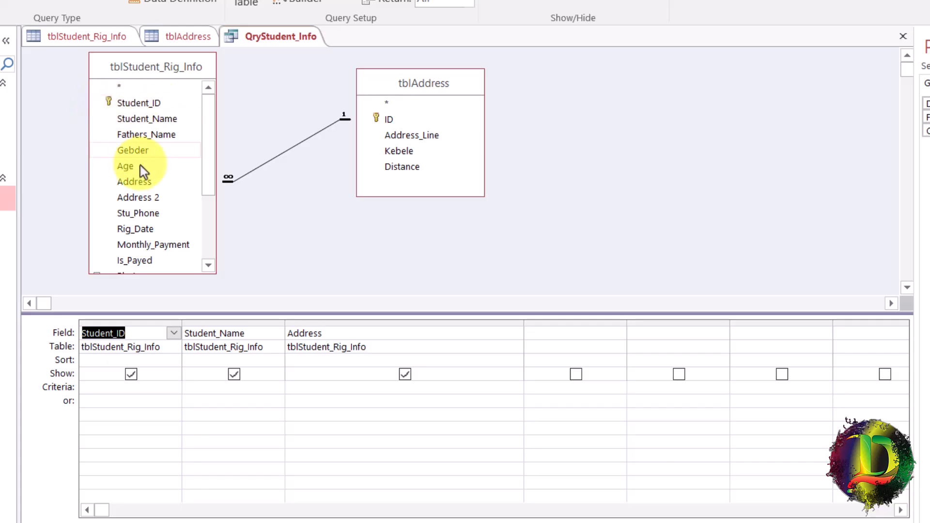
drag(121, 167, 408, 325)
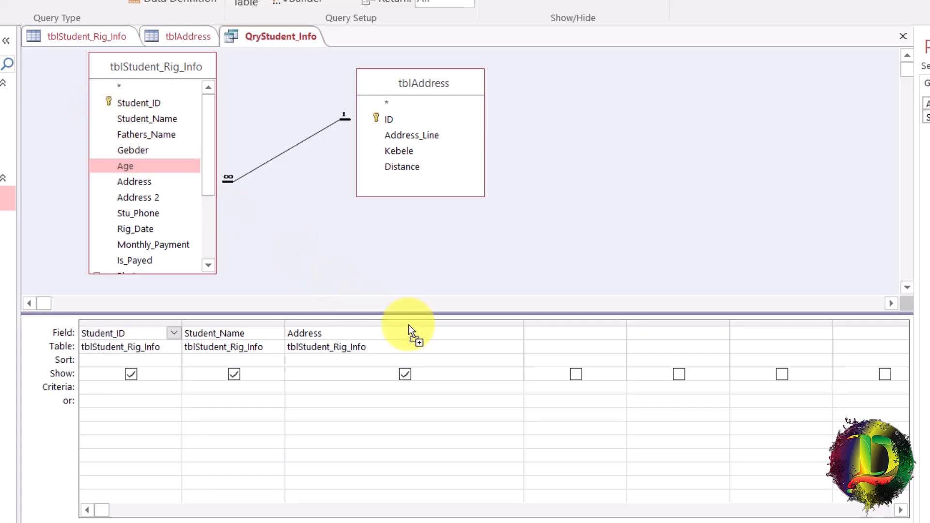
drag(568, 333, 570, 333)
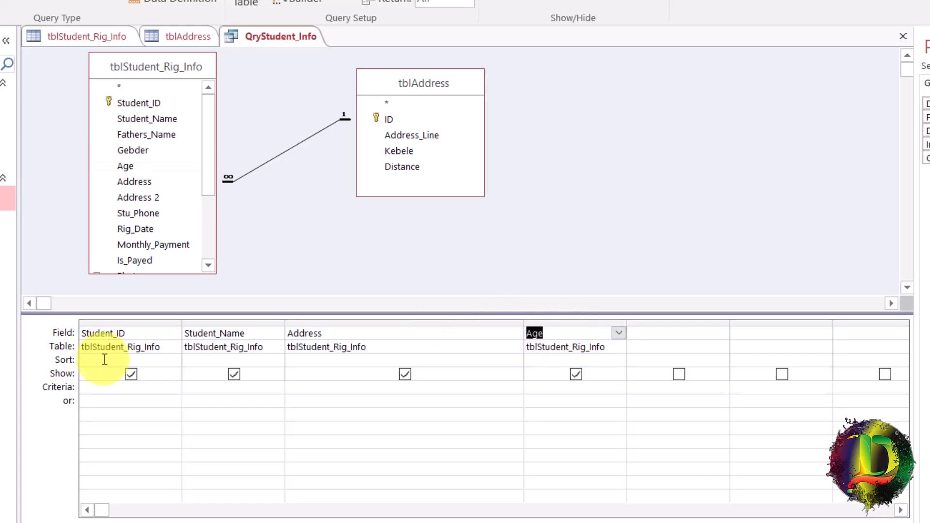
click(592, 333)
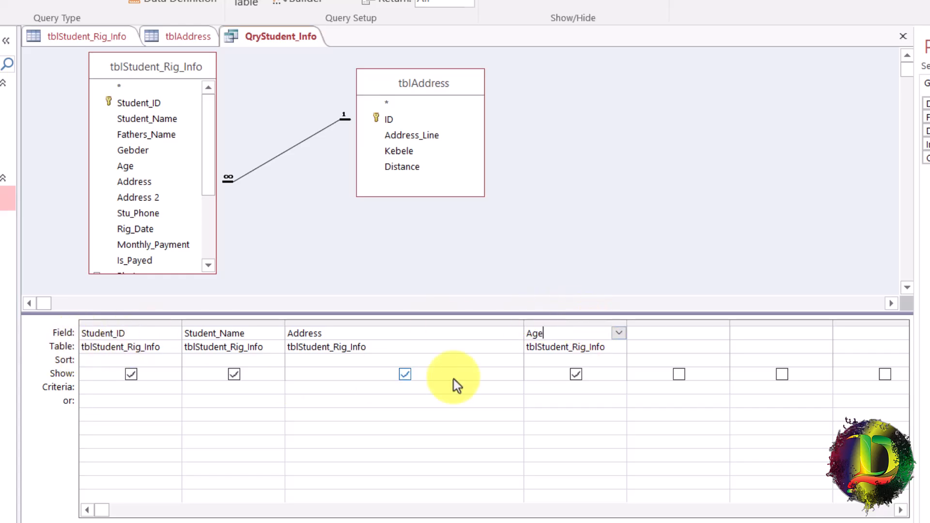
double_click(560, 336)
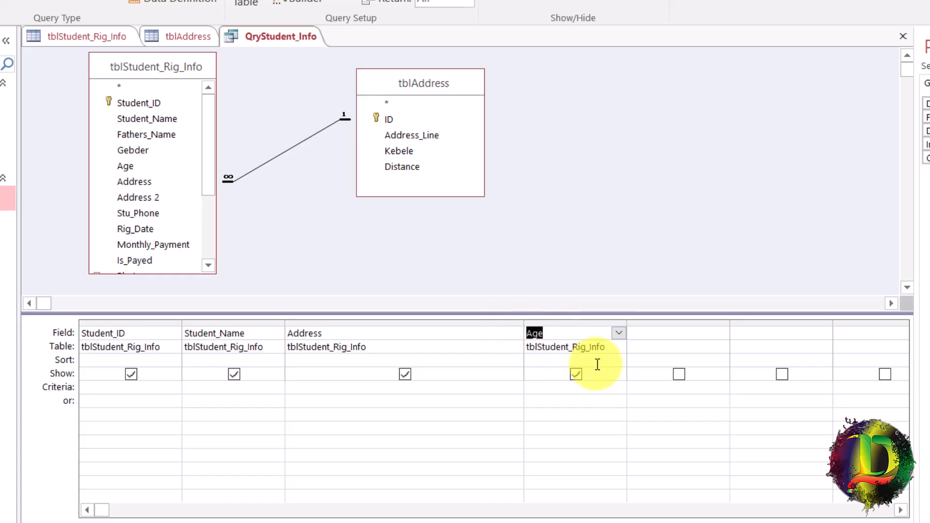
drag(607, 346, 526, 345)
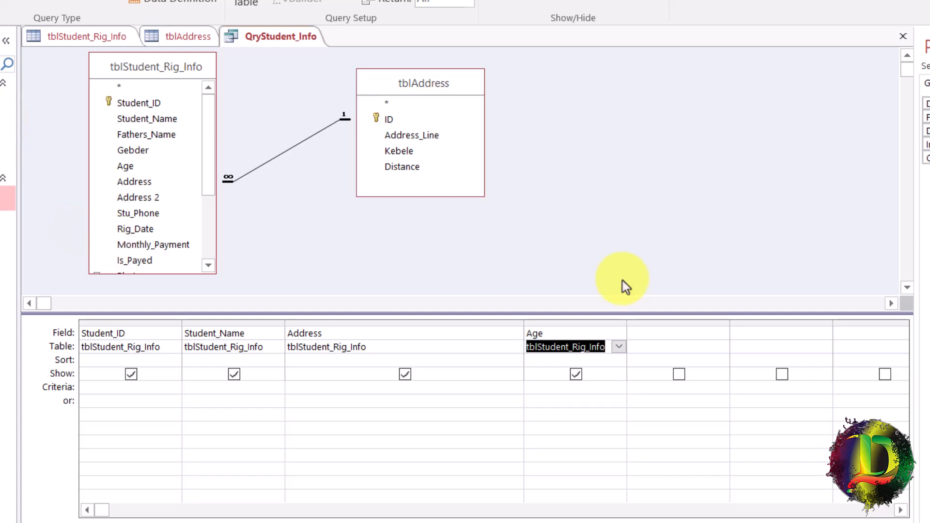
Step: Add the Address_Line field from tblAddress to the design grid after Age
drag(418, 137, 659, 347)
key(Down)
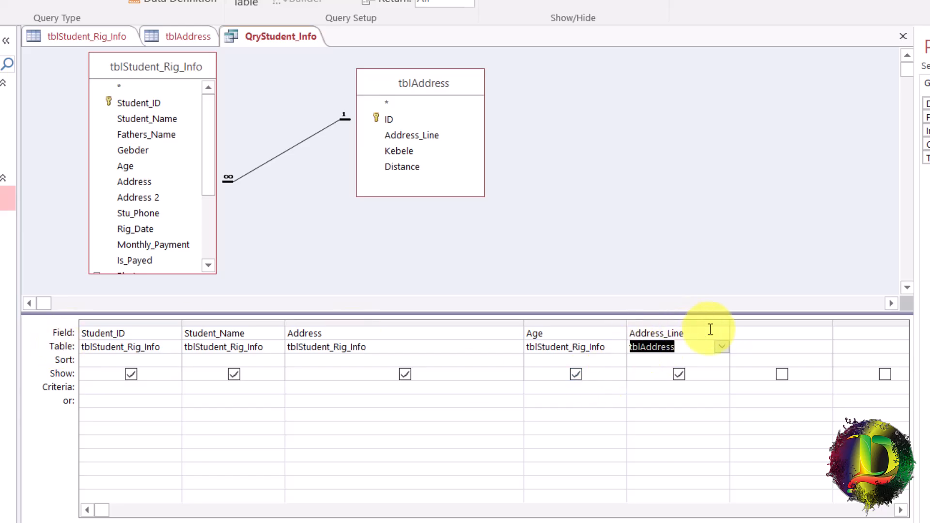
Step: Check the Address_Line column's field and table entries, and view the query results to examine the order of the student names
key(Up)
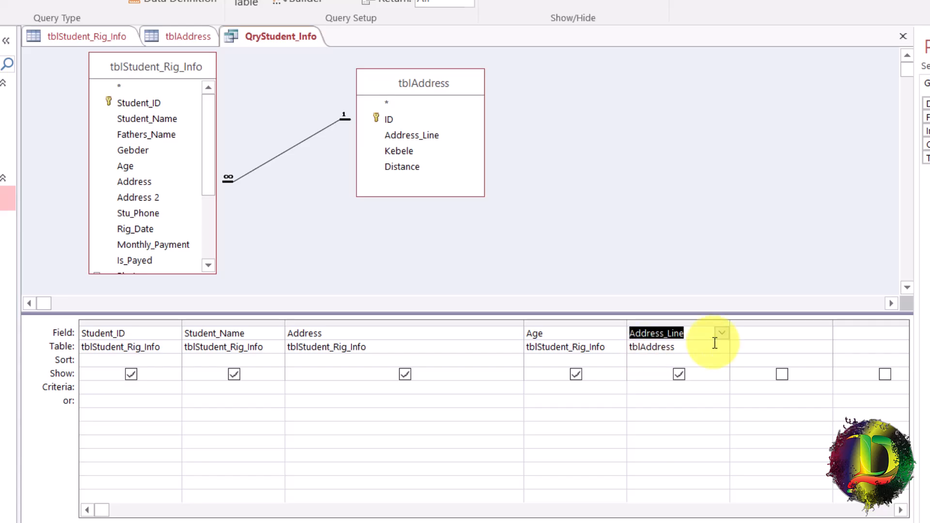
key(Down)
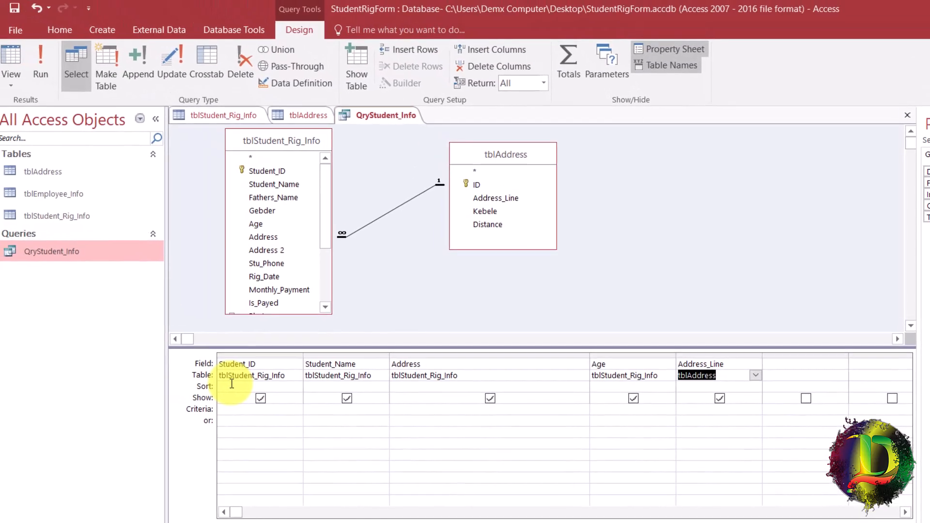
click(16, 56)
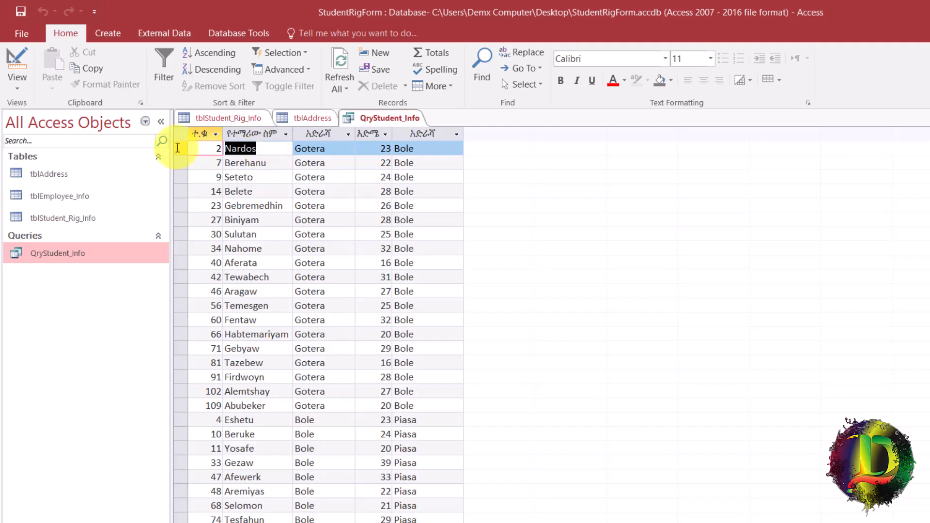
click(224, 149)
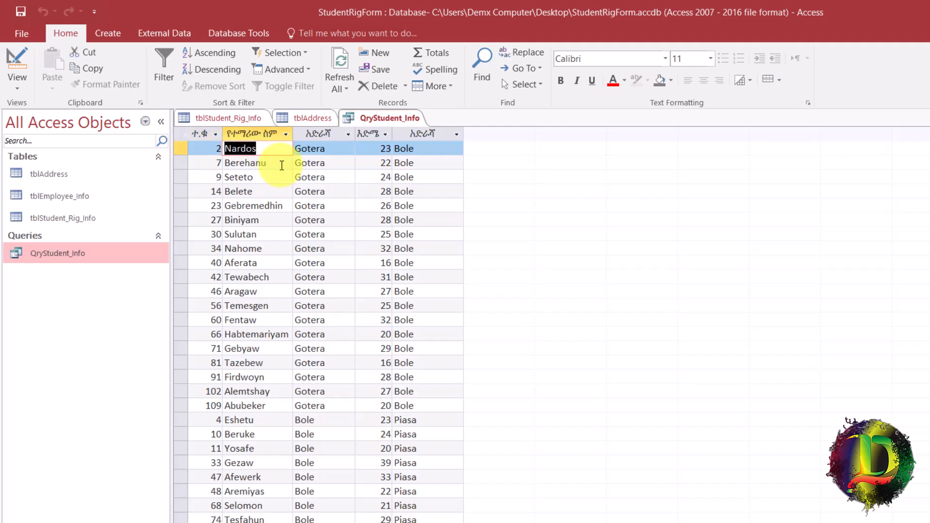
drag(279, 166, 267, 198)
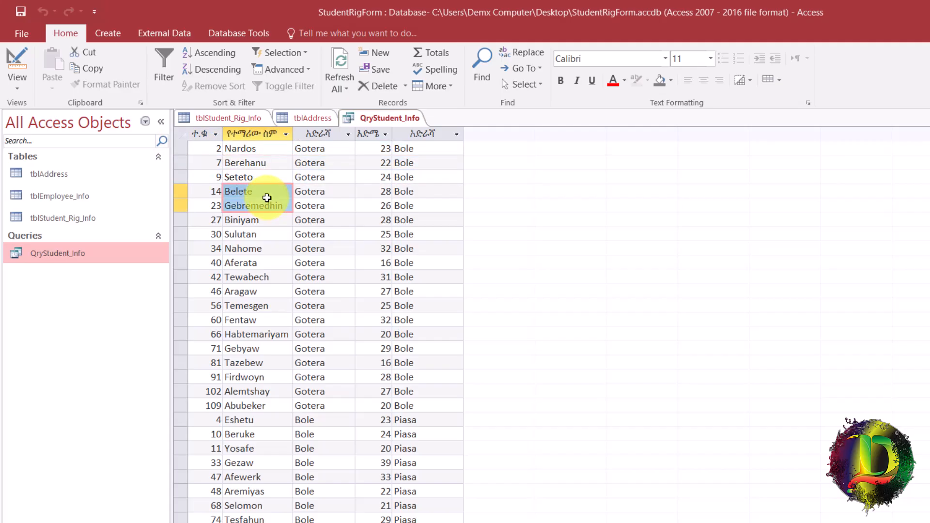
click(268, 195)
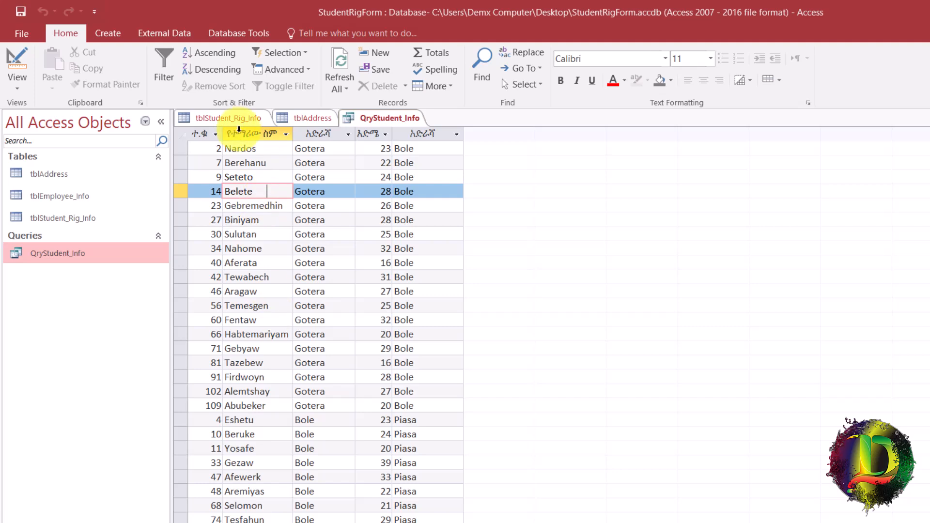
Step: Set the Student_Name column's sort to Ascending and view the query results
click(19, 60)
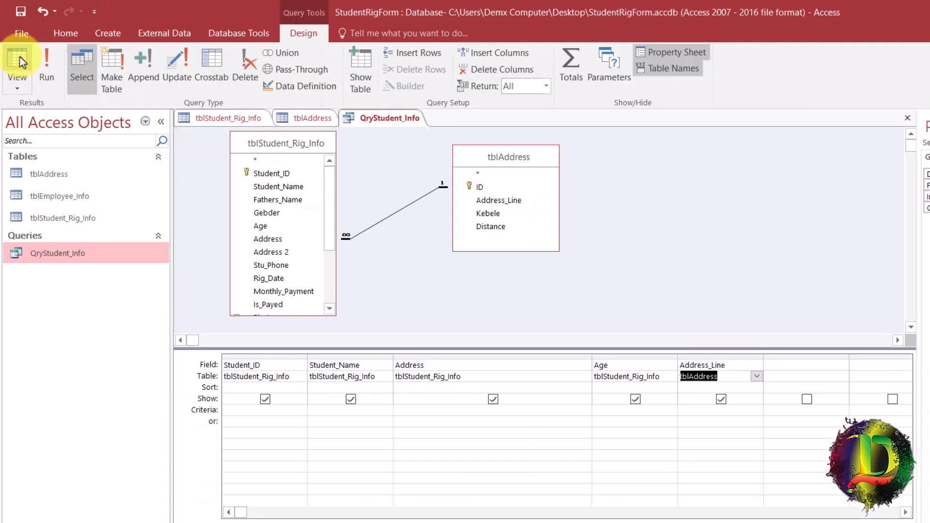
click(354, 366)
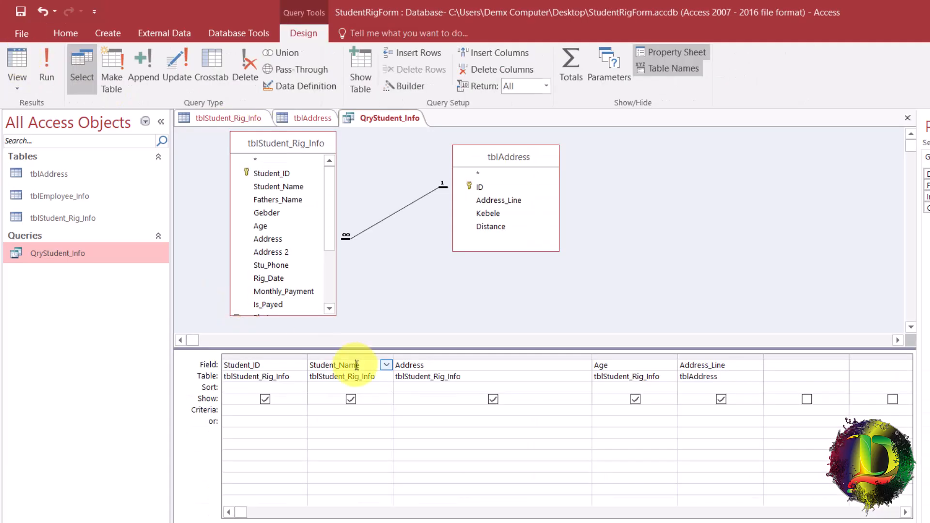
click(383, 387)
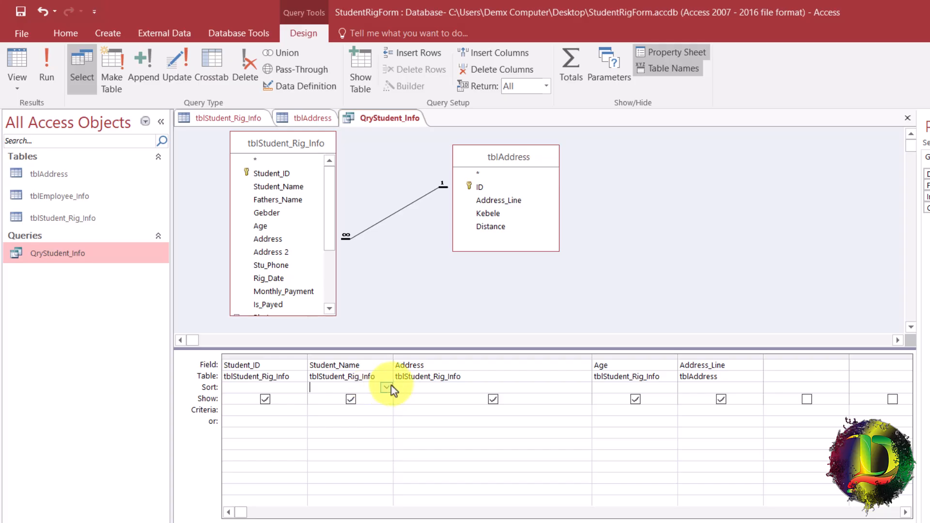
click(387, 387)
click(338, 400)
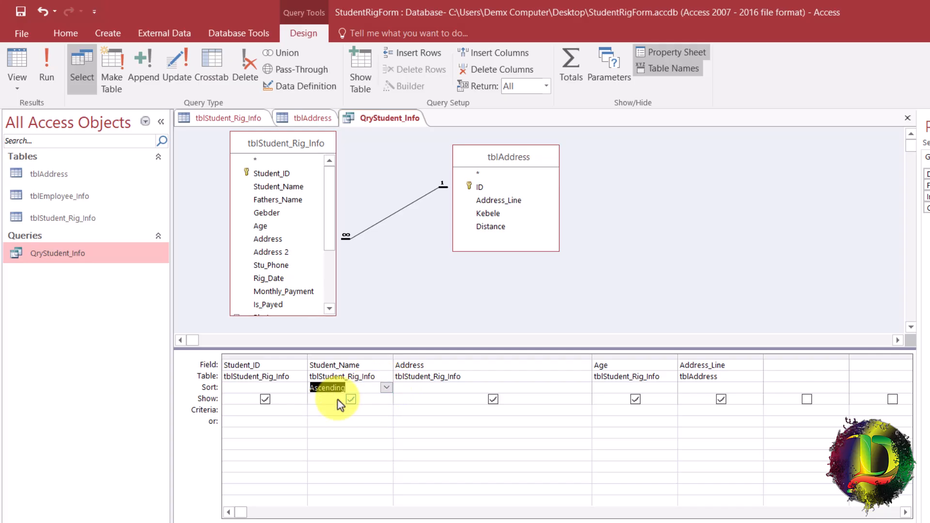
click(16, 65)
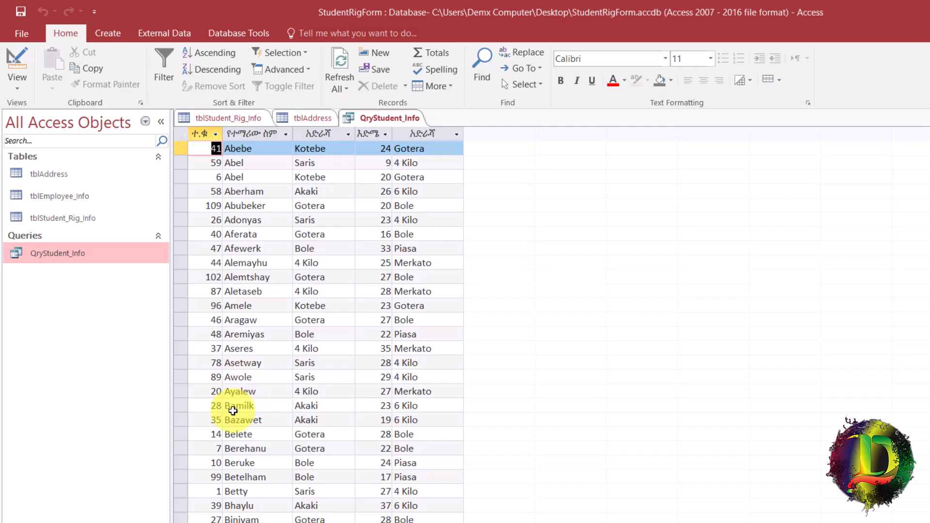
click(233, 410)
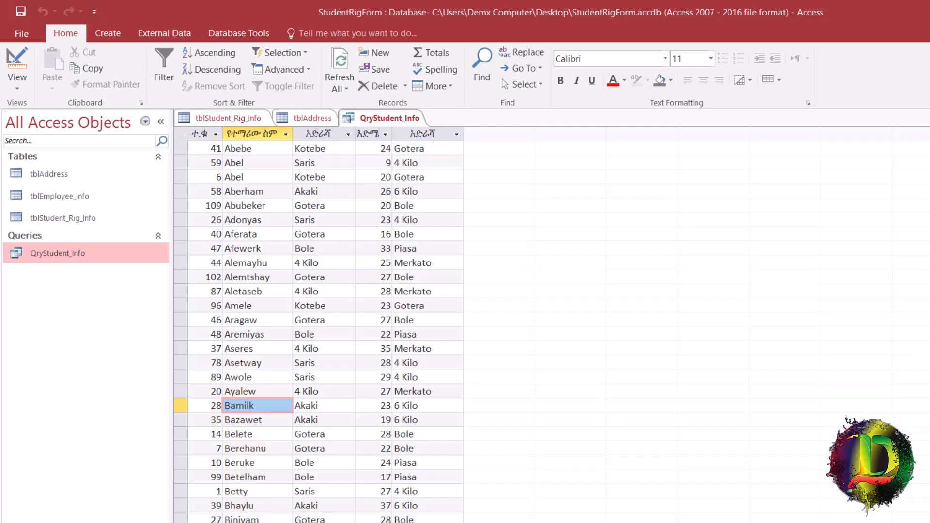
click(254, 522)
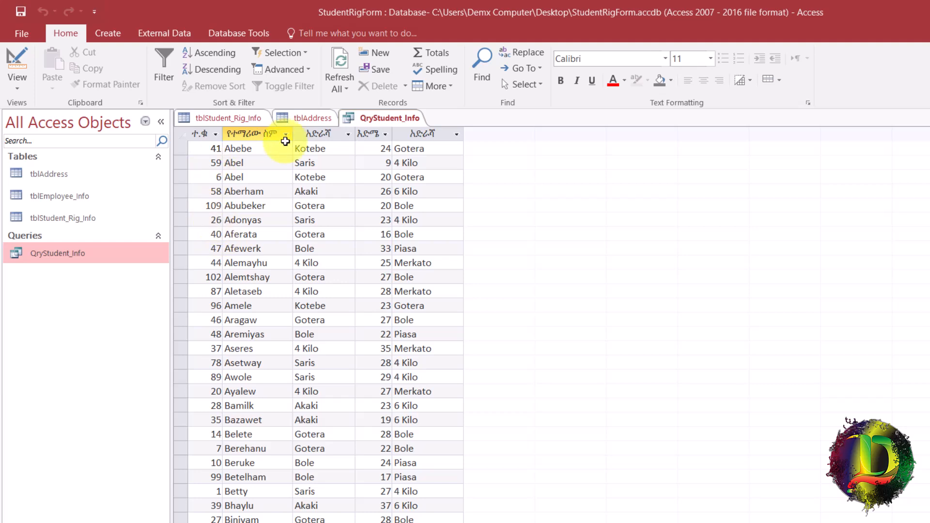
Step: Move the sort from Student_Name to Student_ID, set to Ascending, and view the query results
click(17, 62)
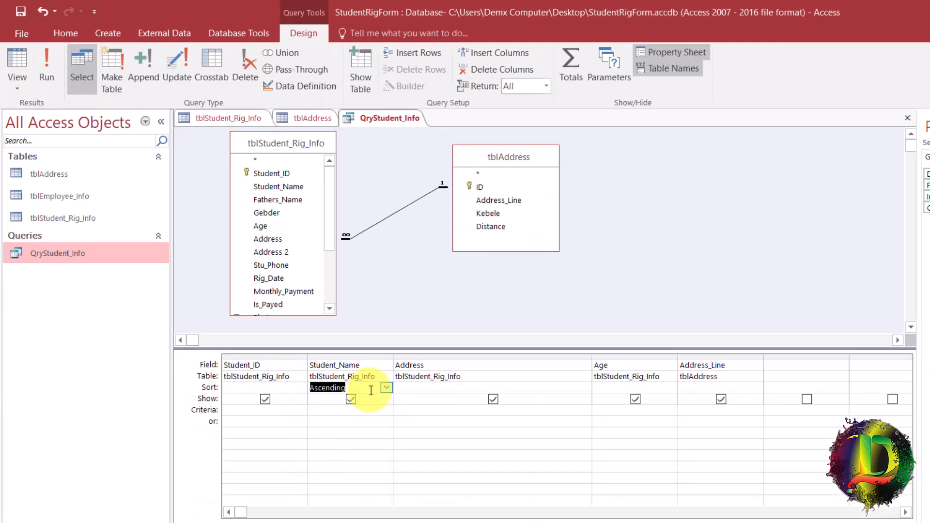
key(Delete)
click(297, 389)
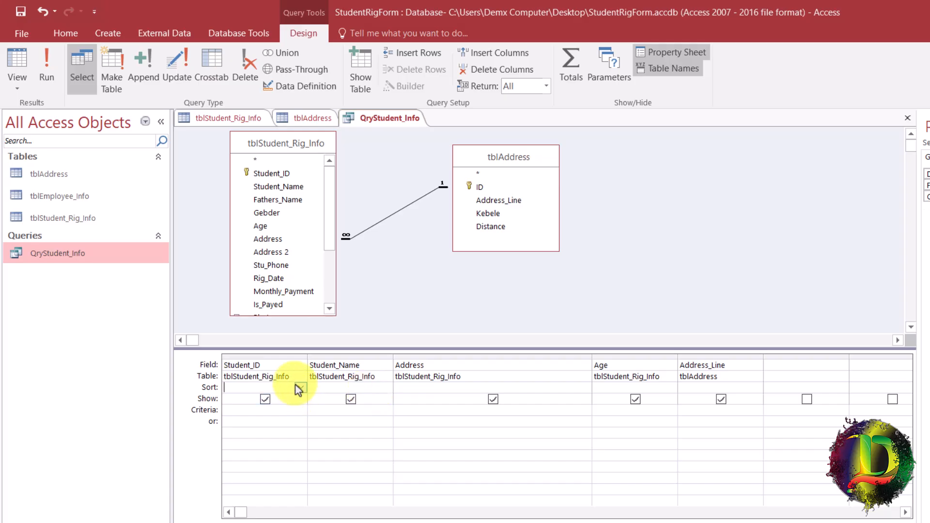
click(302, 387)
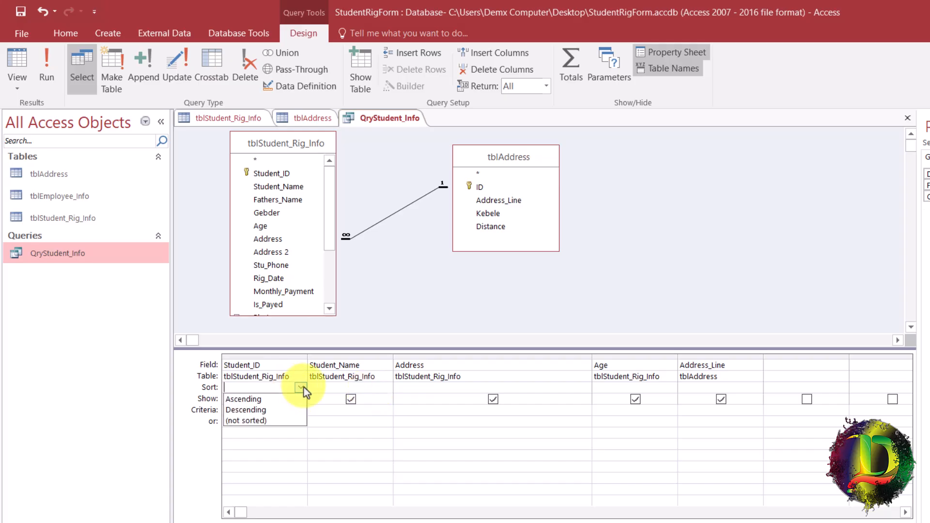
click(247, 399)
click(23, 58)
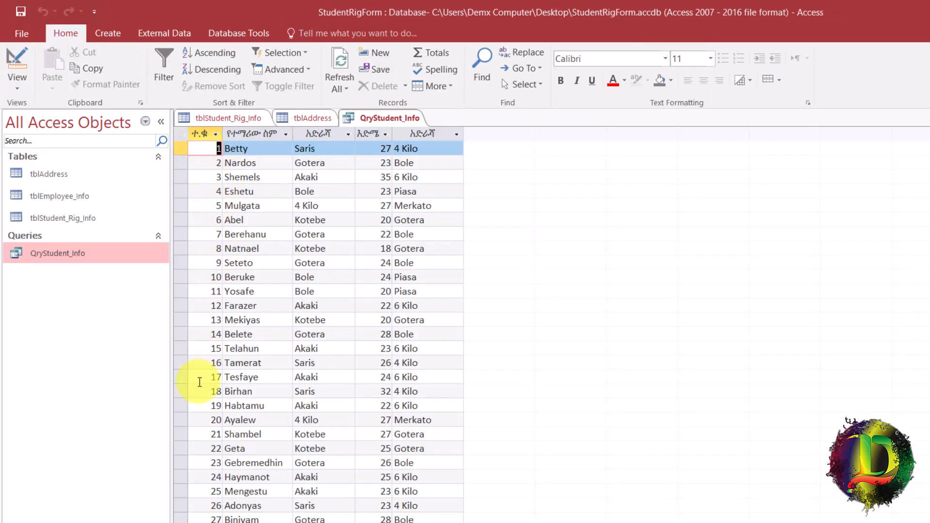
Step: Try sorting the query by Student_ID in Descending order and view the results
click(15, 85)
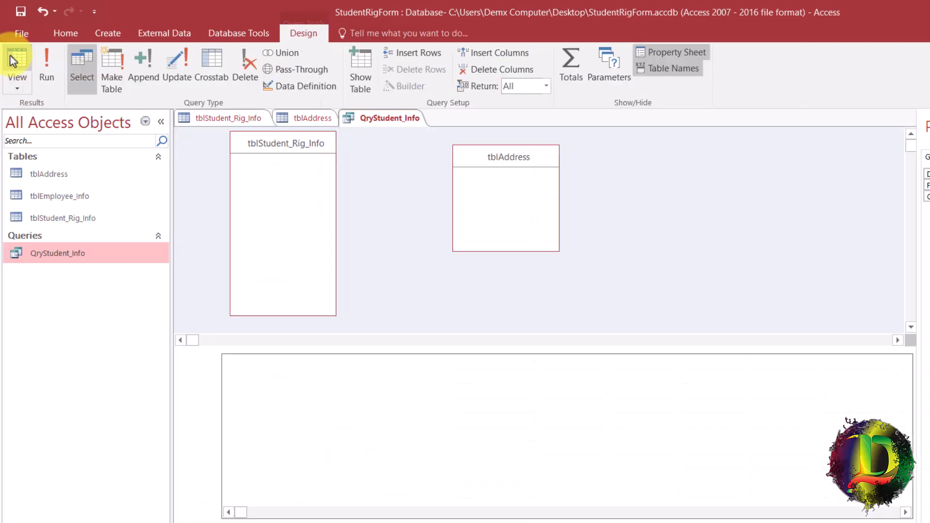
click(300, 388)
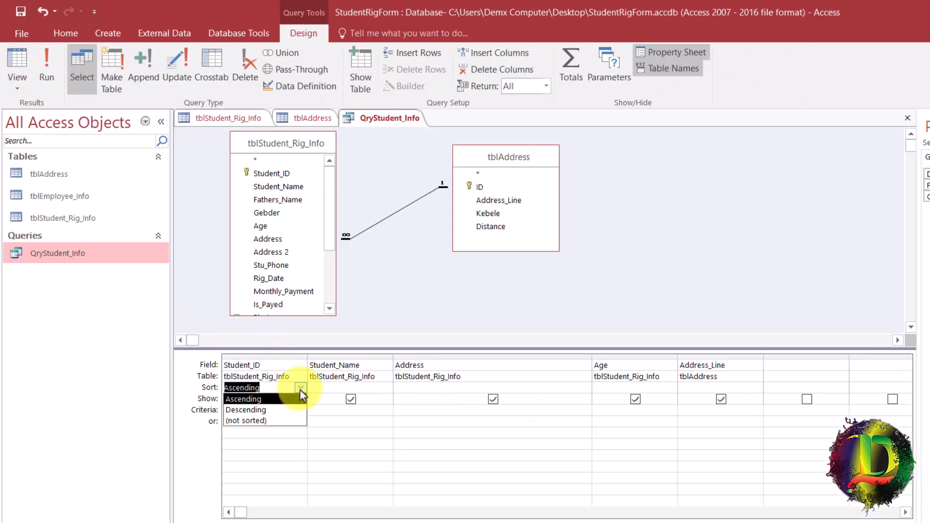
click(261, 410)
click(15, 56)
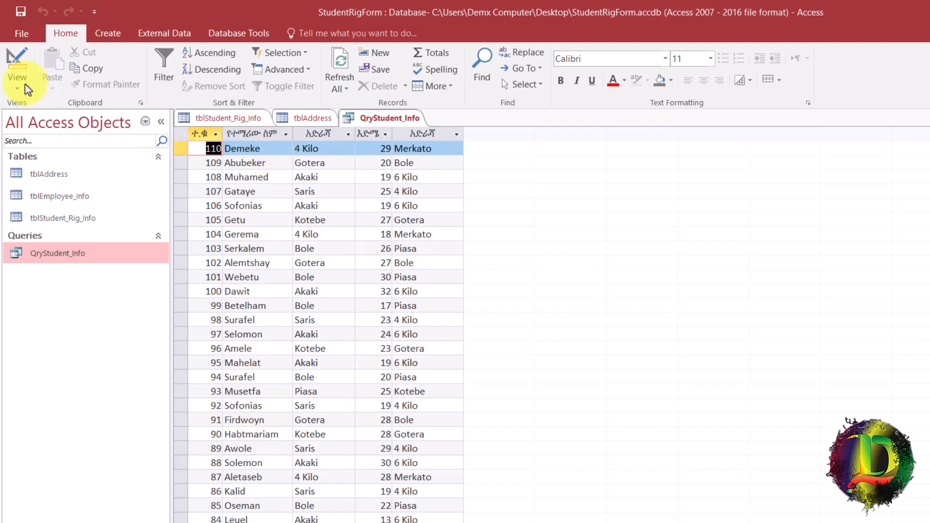
Step: Set the Student_ID sort back to Ascending and view the results, examining the last address column's values
click(16, 63)
click(300, 388)
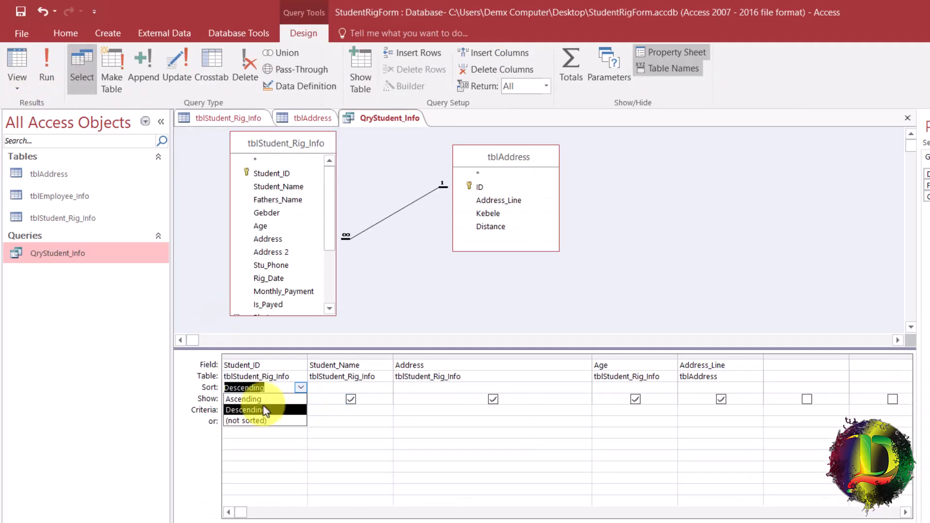
click(259, 399)
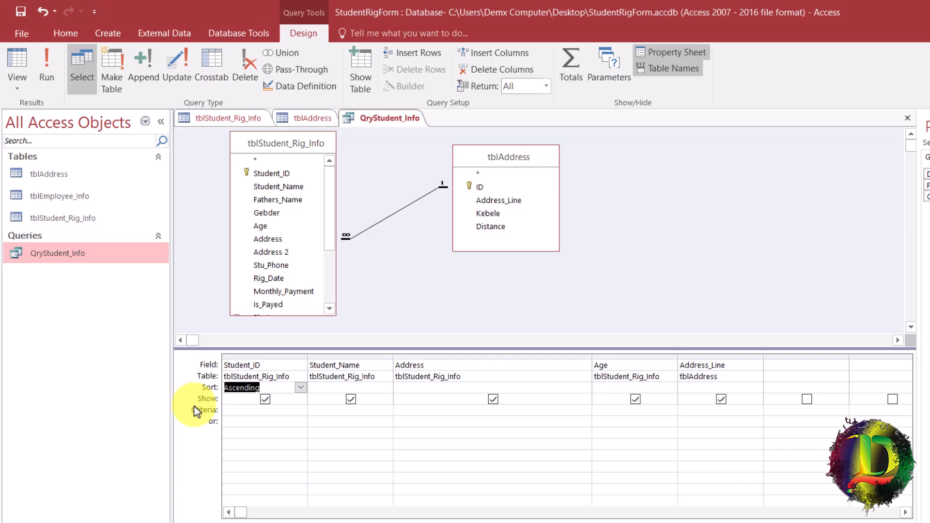
click(17, 62)
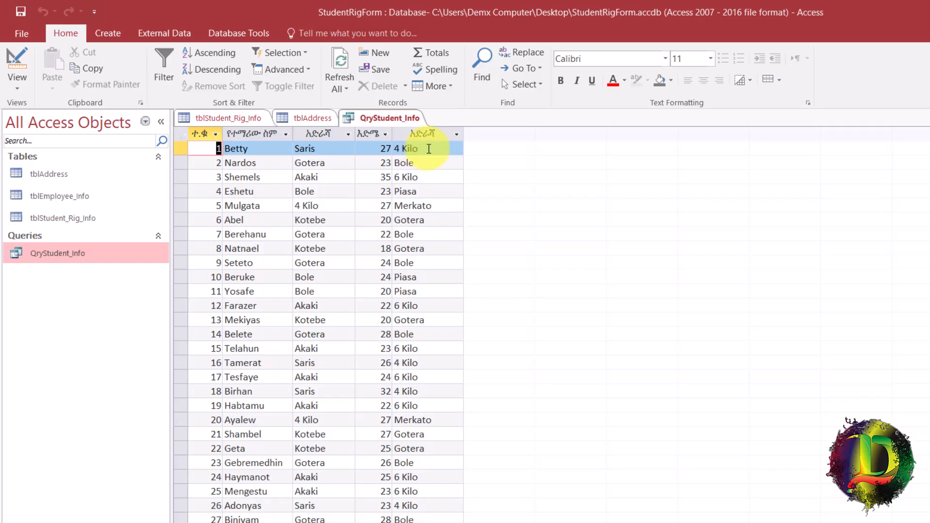
drag(429, 149, 349, 147)
drag(430, 166, 355, 176)
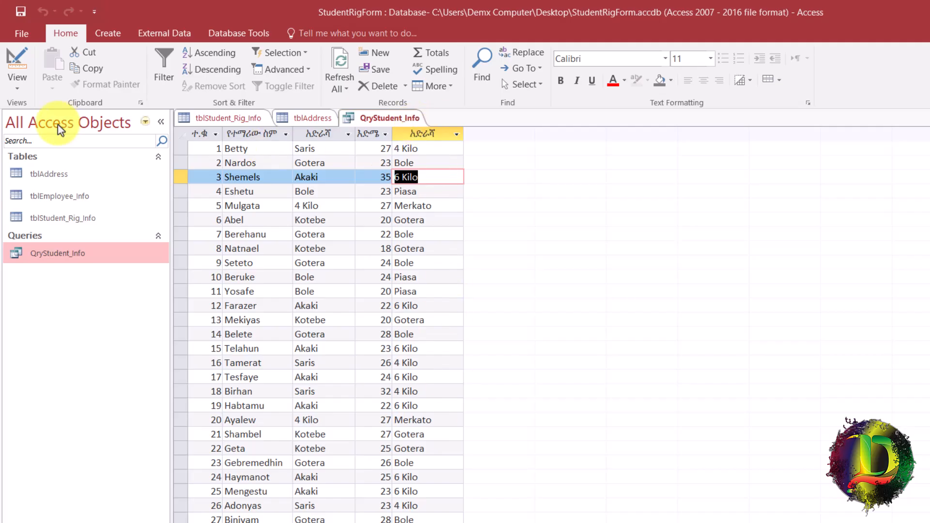
Step: Hide the Address_Line and Age fields from the query output while keeping them in the design grid, and view the results
click(17, 59)
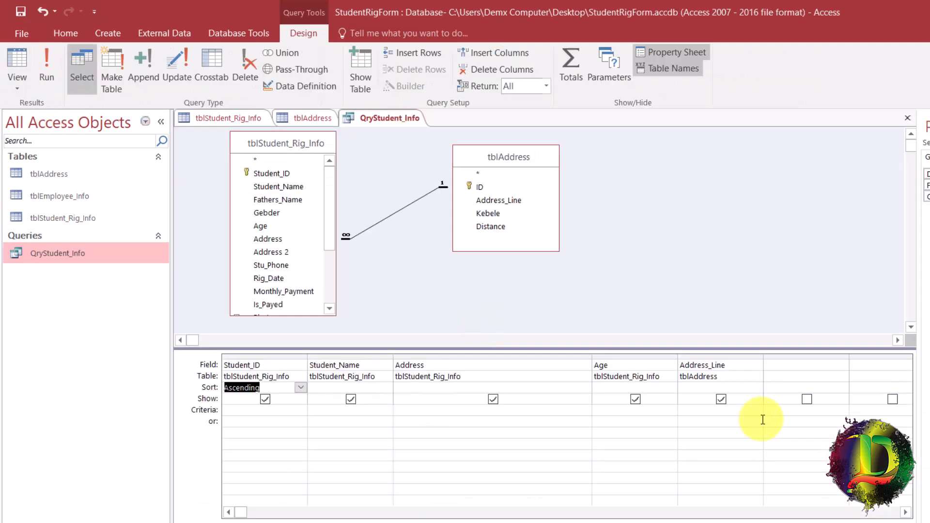
click(720, 399)
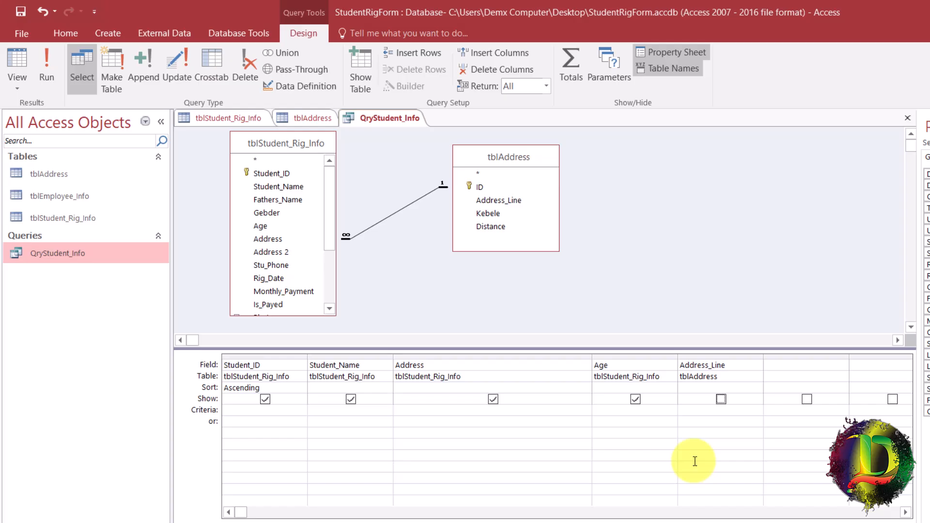
click(721, 403)
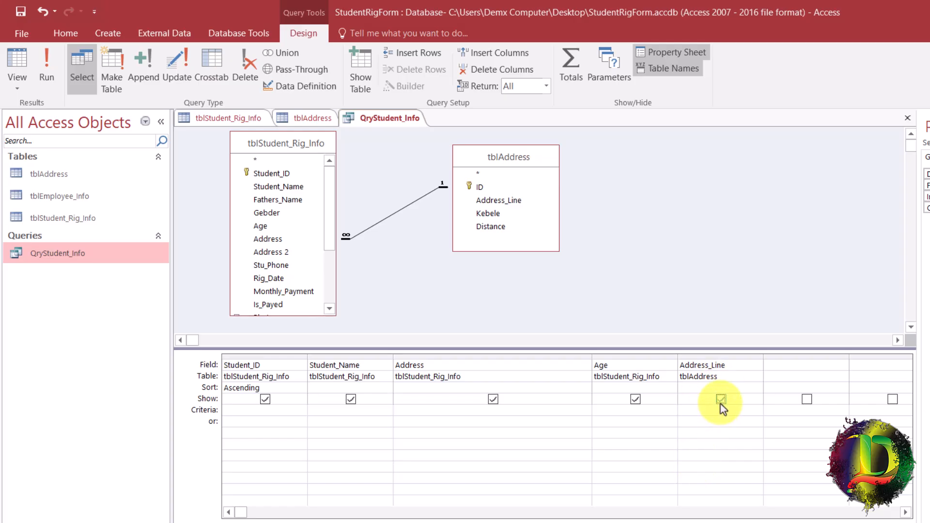
click(720, 404)
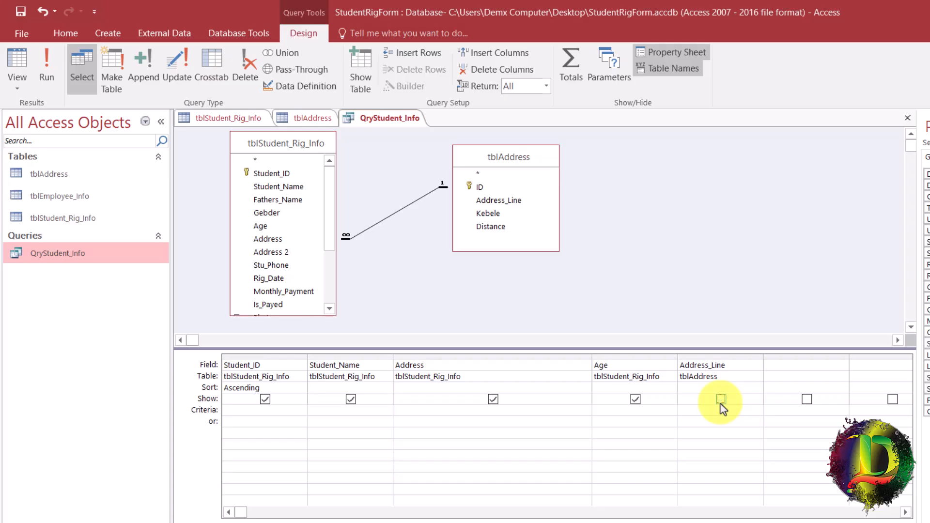
click(637, 401)
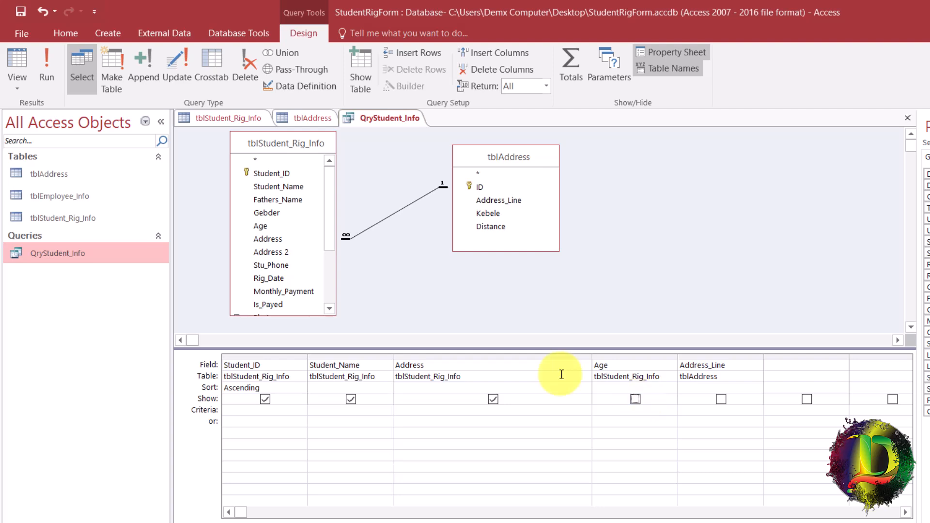
click(15, 63)
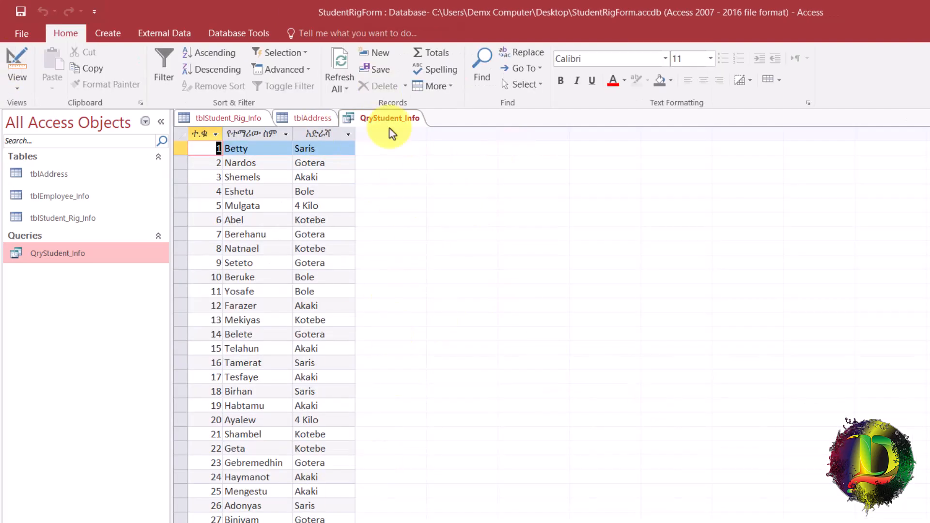
Step: Hide the Address field from the query output and show Address_Line again
click(17, 63)
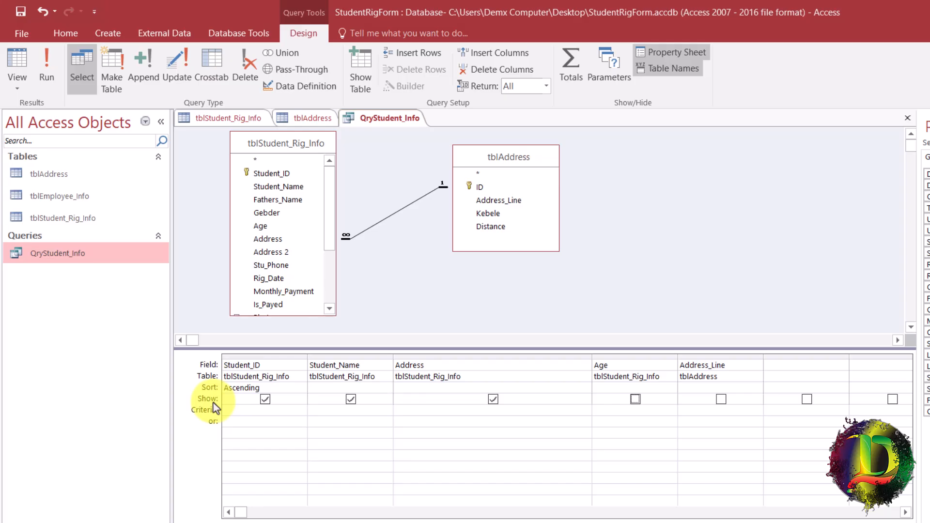
click(528, 412)
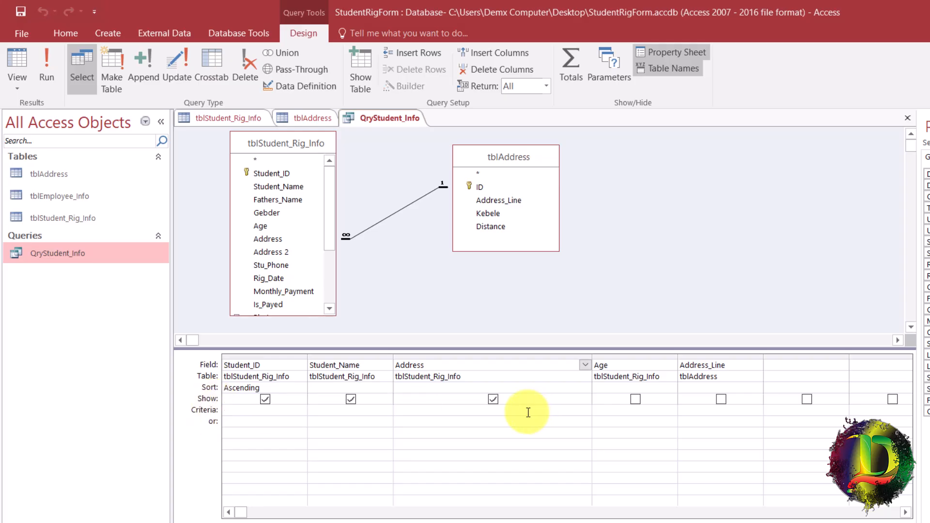
click(493, 399)
click(722, 399)
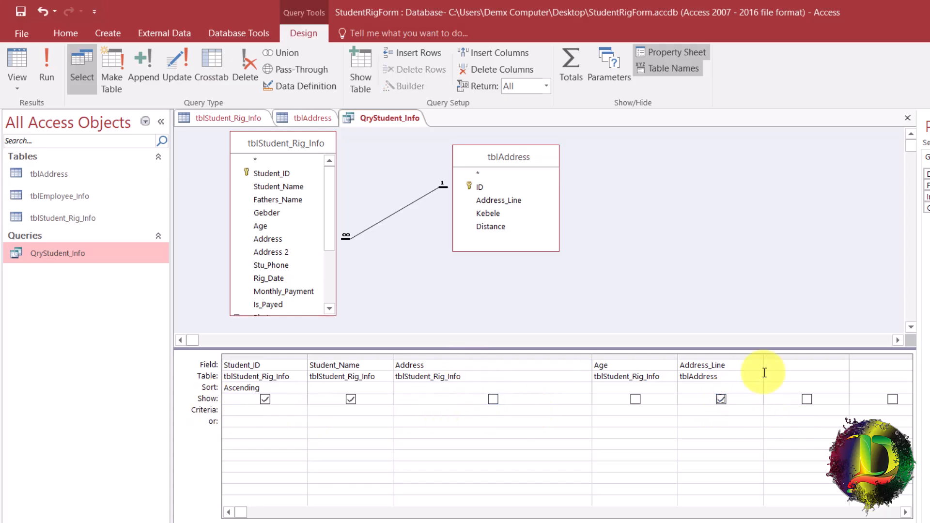
Step: Narrow the Address column in the design grid to about 60% of its neighbours' width, and open Address_Line's criteria for entry
drag(591, 358, 446, 364)
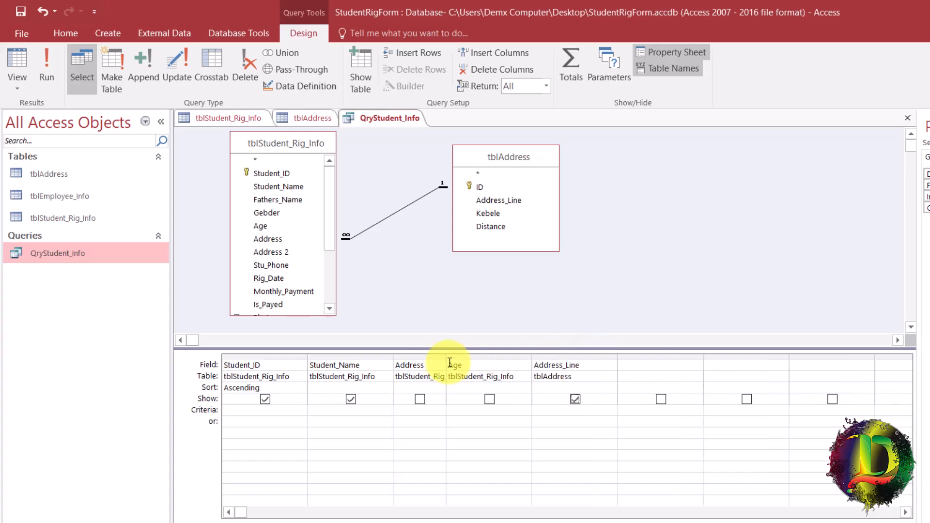
click(557, 414)
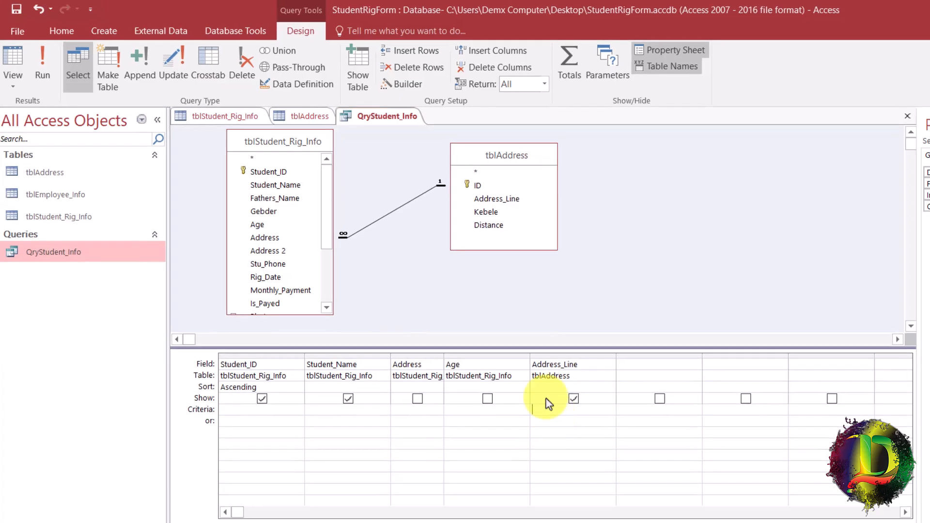
Step: Enter "bole" with quotation marks as the criterion for the Address_Line field
drag(581, 366, 516, 367)
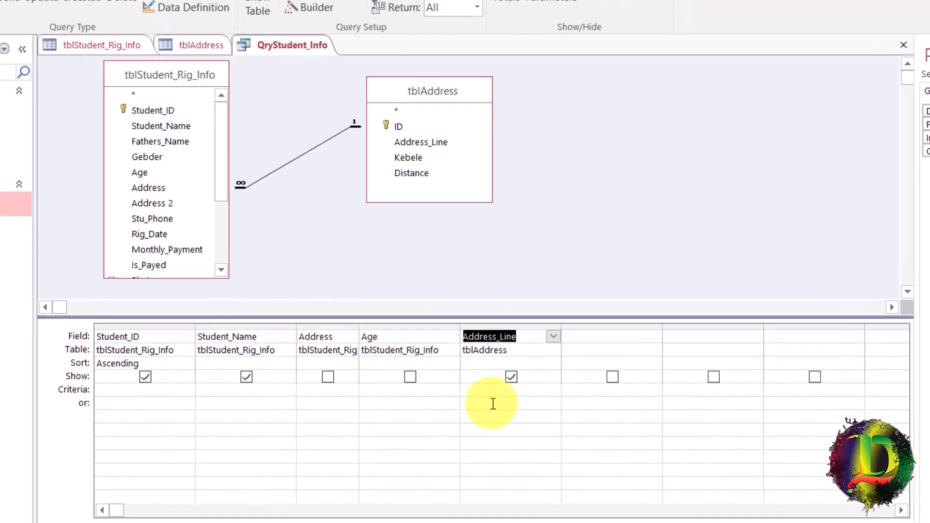
click(492, 394)
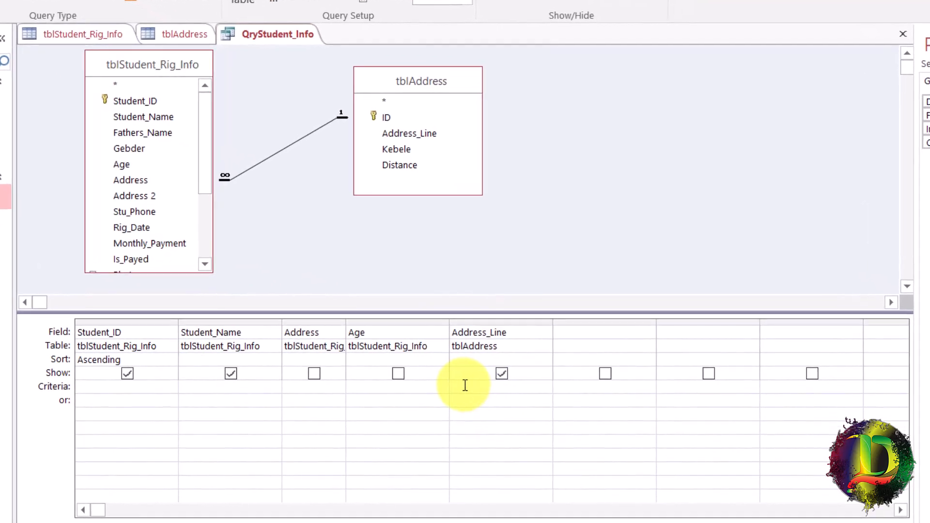
text(bole)
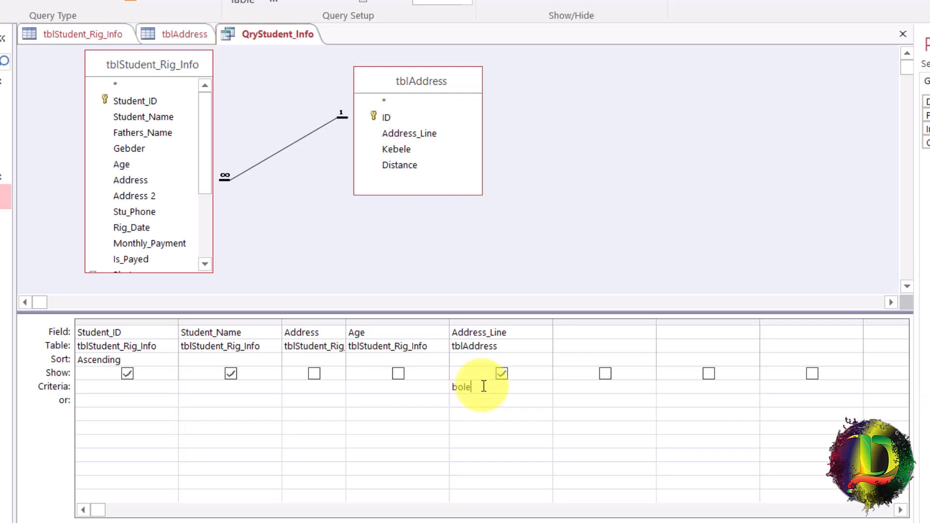
text(")
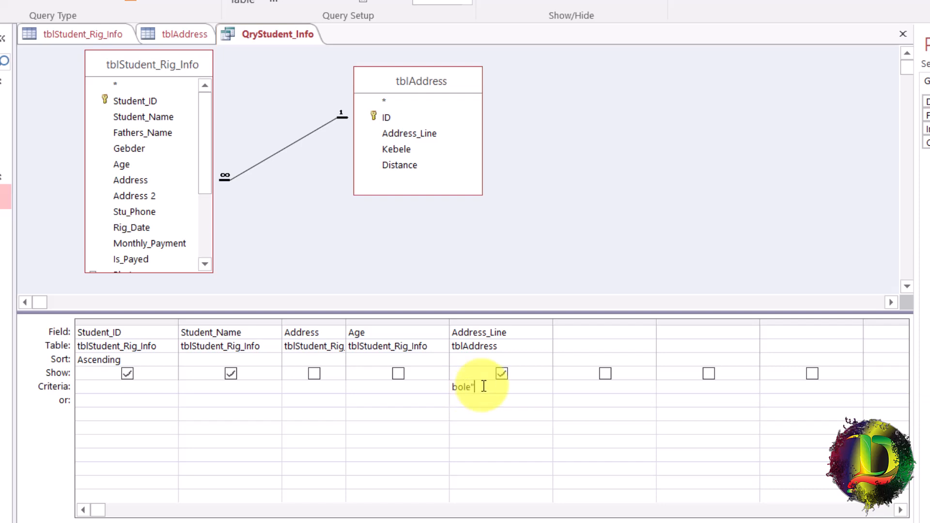
click(453, 388)
text("bole")
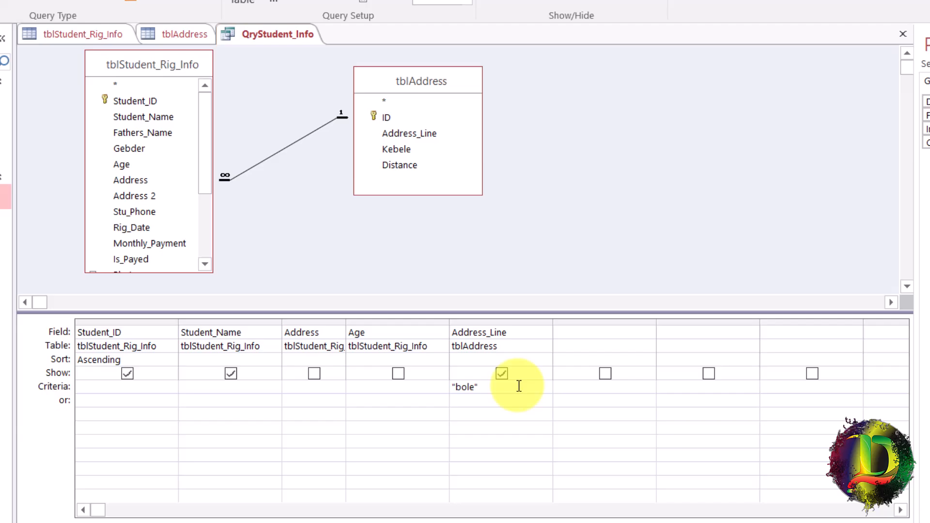
Step: Replace Address_Line's criterion with bole entered without quotation marks, view the query results, and return to the design grid
drag(519, 386, 430, 384)
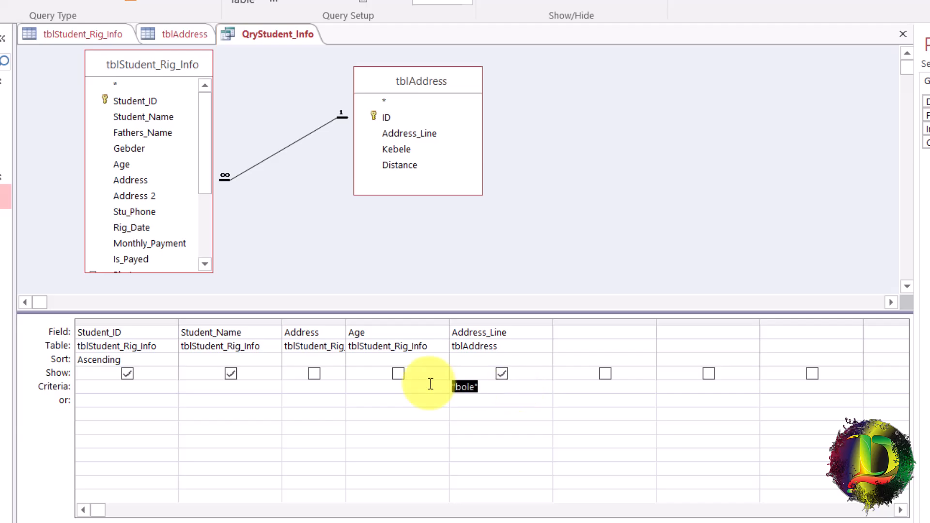
text(bole)
click(578, 387)
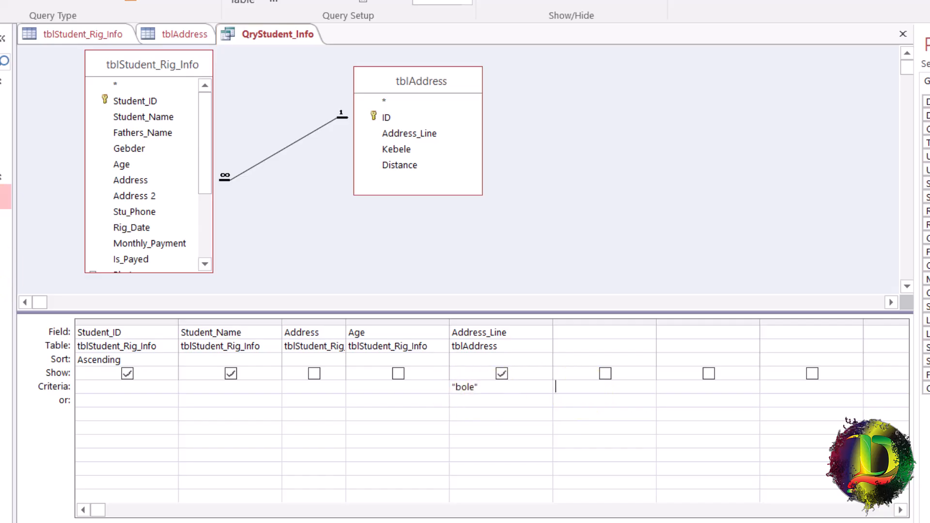
key(ctrl+period)
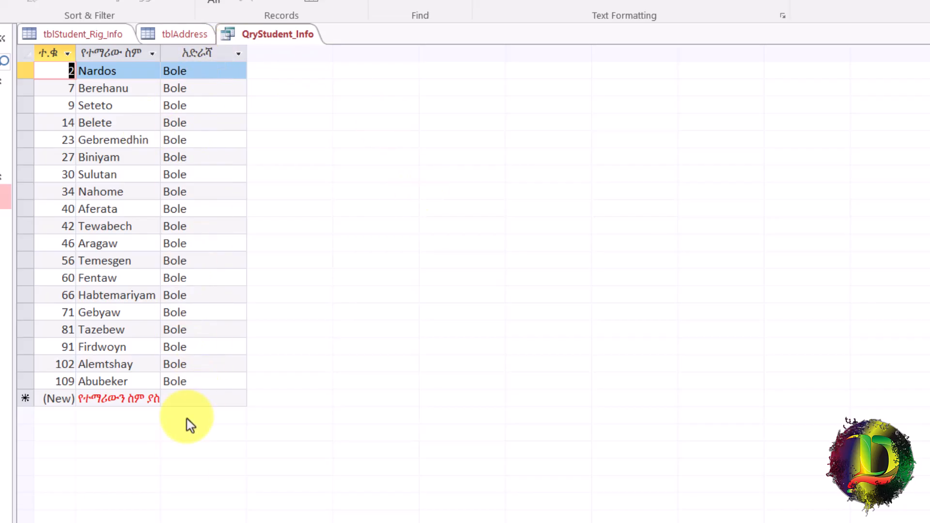
key(ctrl+comma)
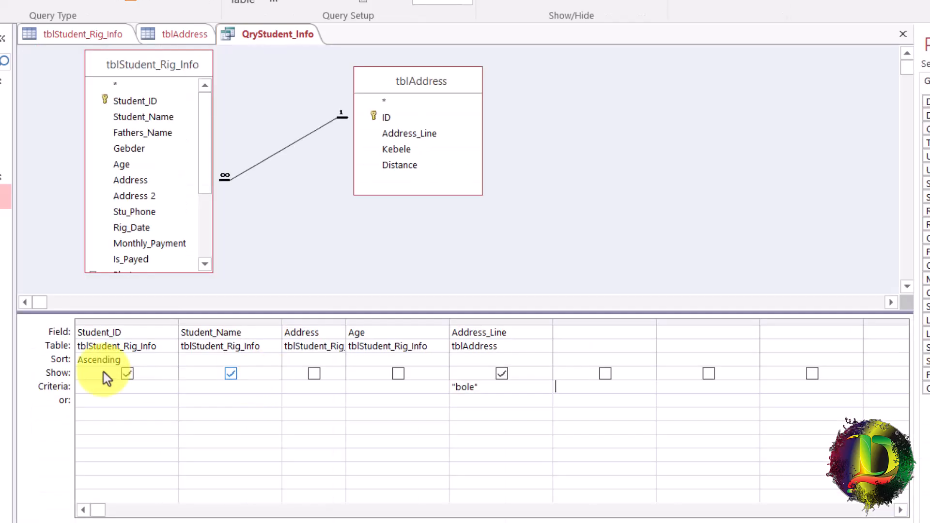
Step: Add saris as an alternative criterion for Address_Line in the or row, and go through the spare or rows below
click(492, 386)
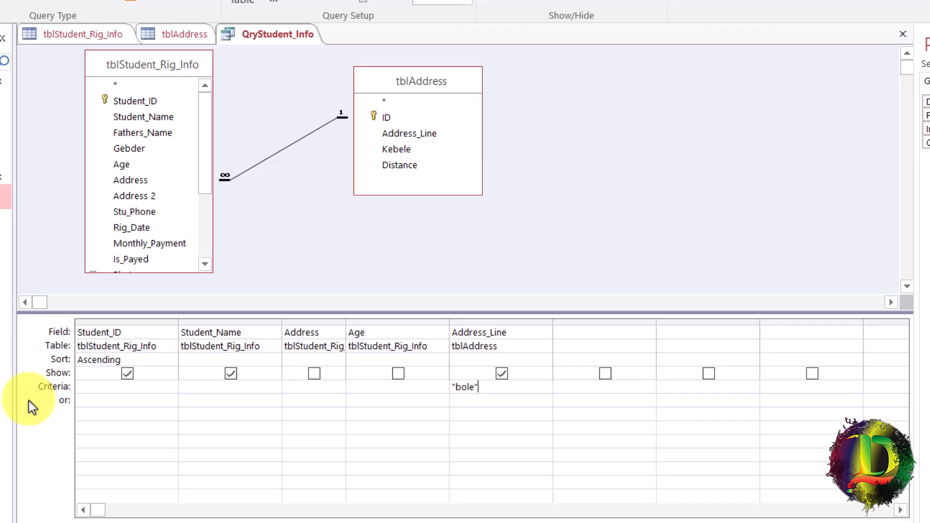
click(487, 400)
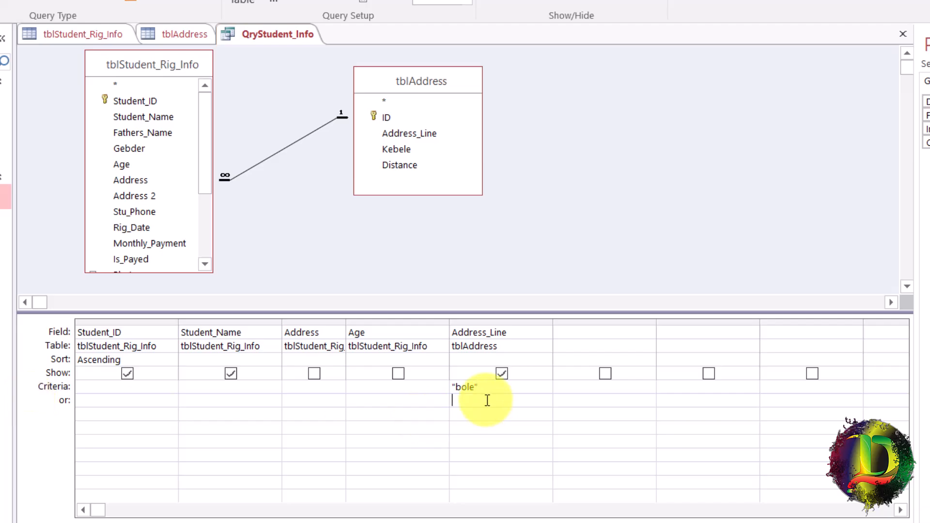
text(saris)
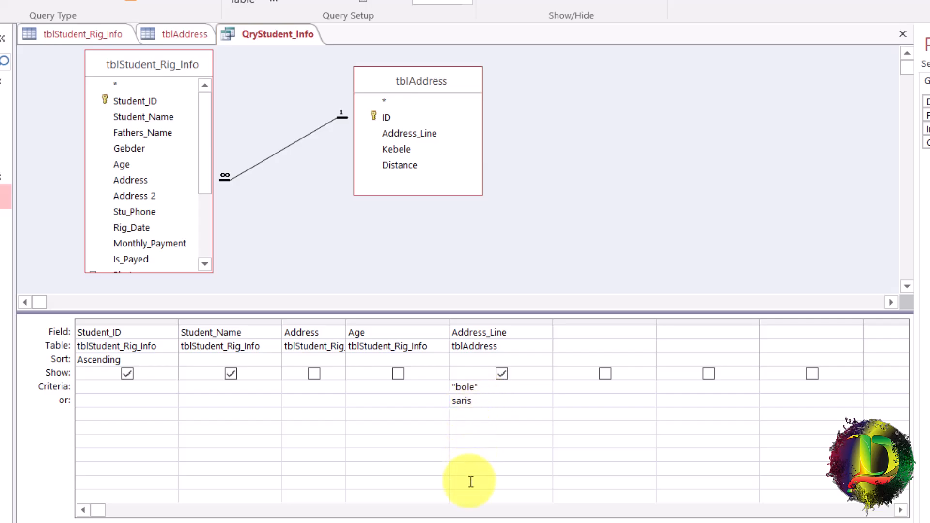
click(479, 416)
click(480, 442)
click(481, 470)
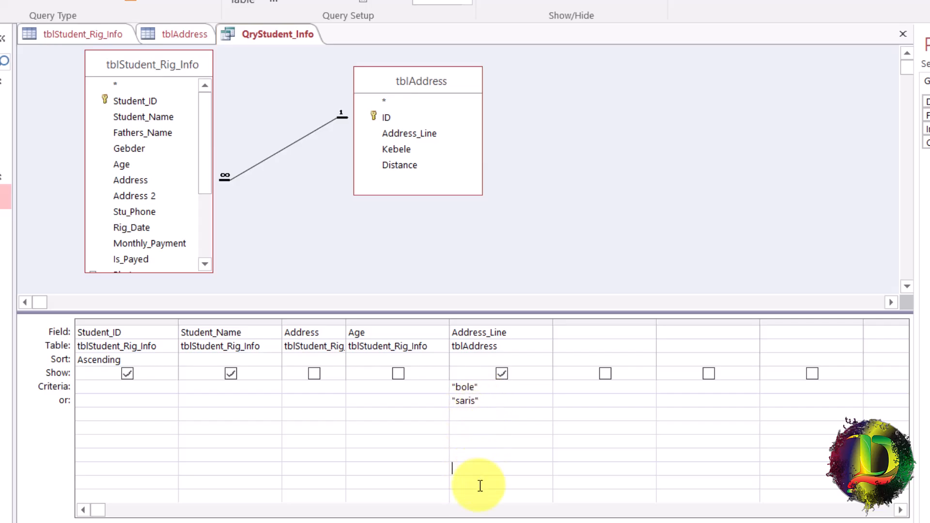
click(480, 485)
click(479, 499)
click(470, 471)
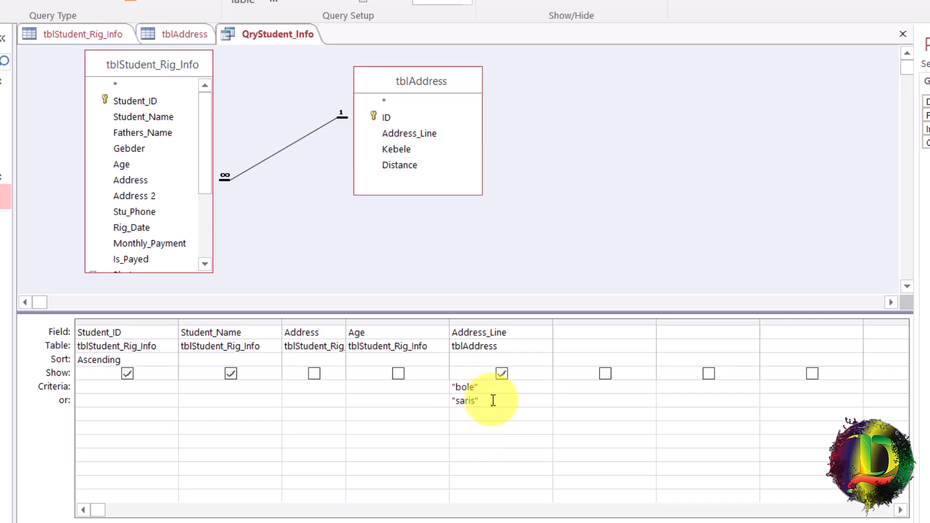
Step: Add 4 kilo as a third alternative criterion for Address_Line, beneath saris
click(490, 416)
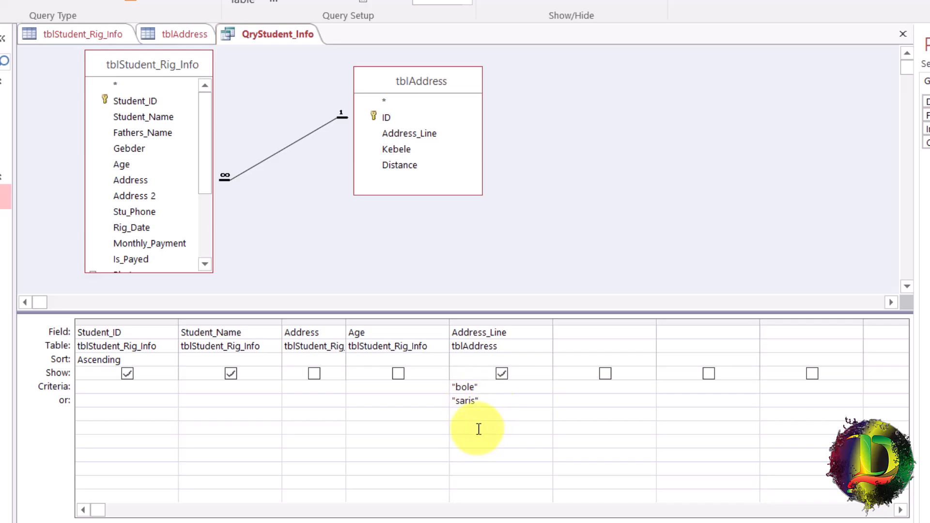
click(479, 429)
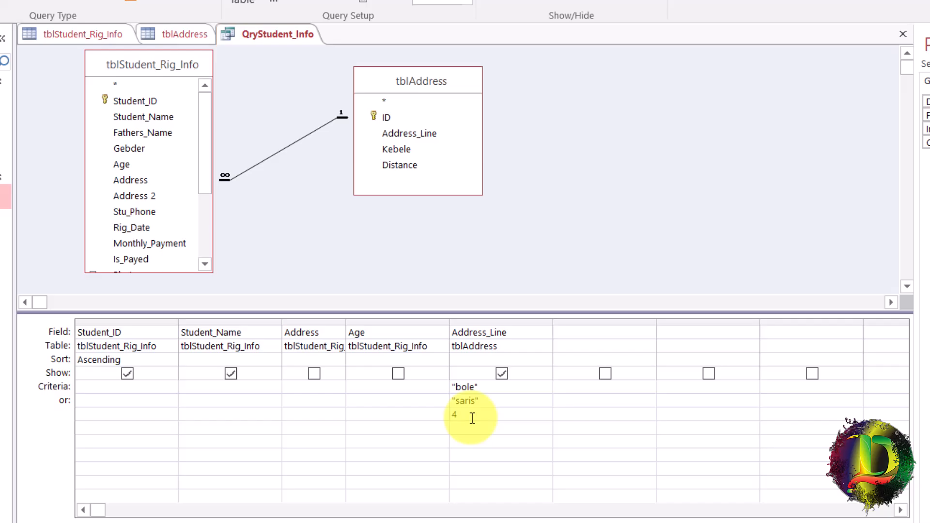
click(473, 430)
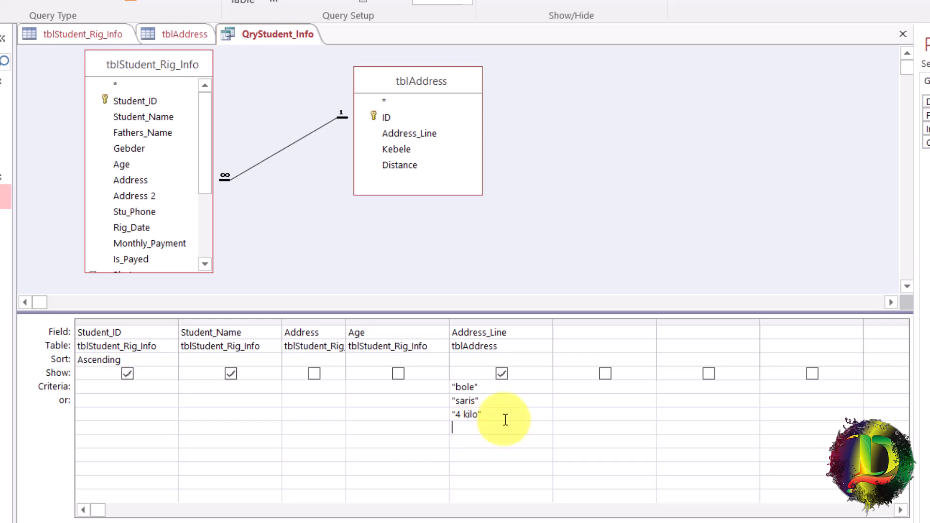
key(Up)
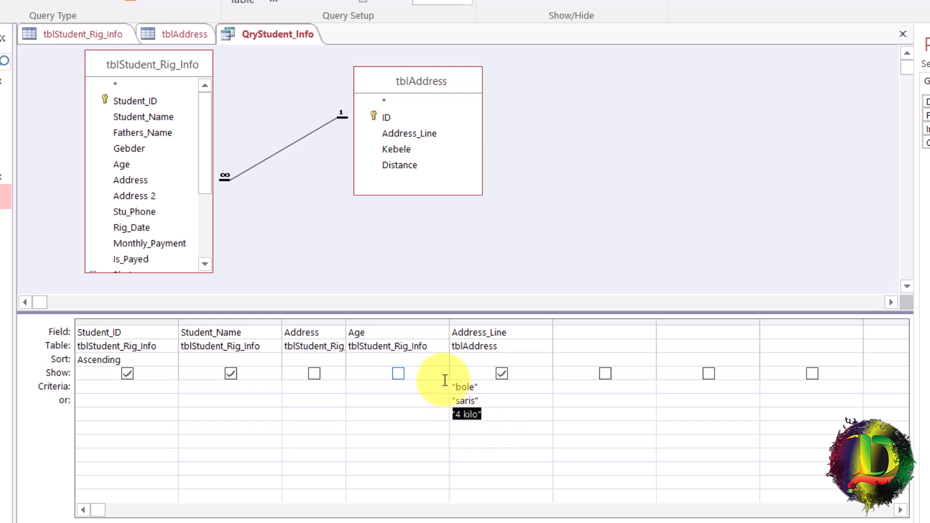
Step: Review the three Address_Line criteria and examine the address column in the query results
drag(488, 386, 421, 392)
click(501, 401)
drag(482, 417, 413, 418)
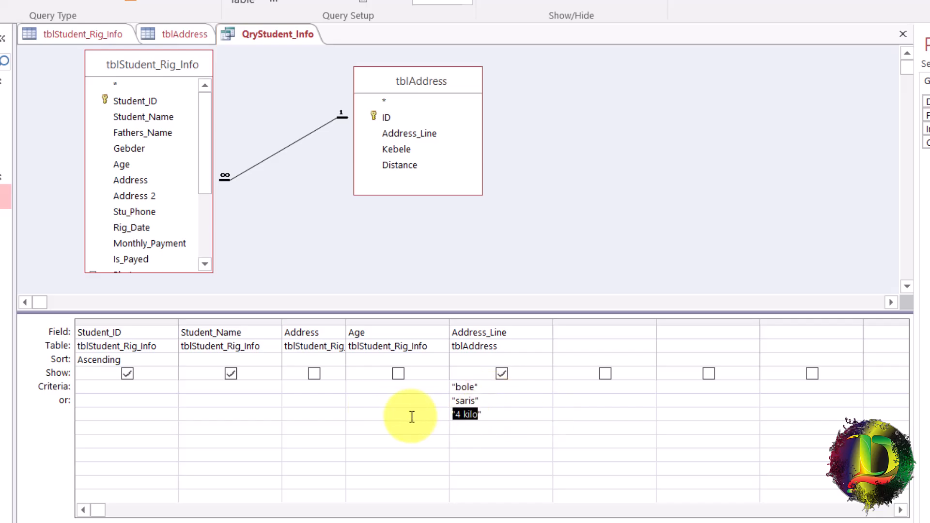
click(1, 1)
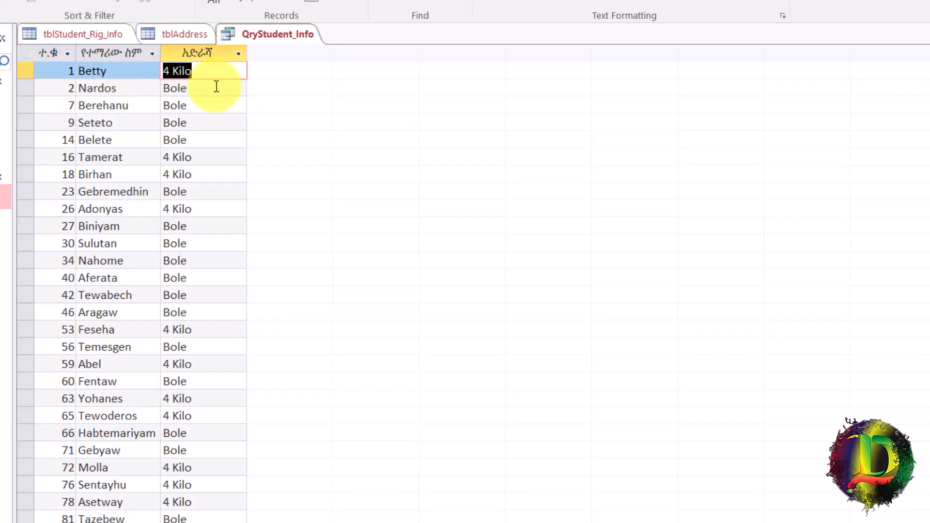
key(Down)
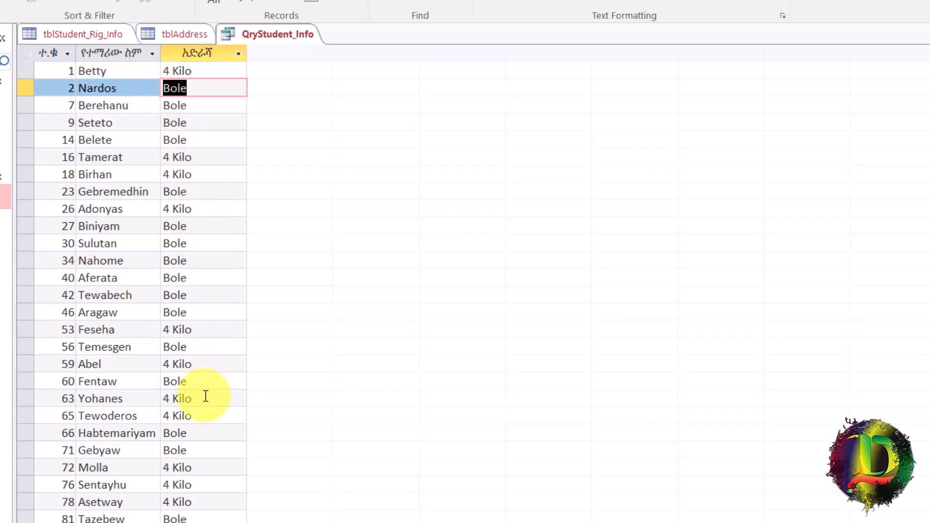
scroll(206, 455, down, 2)
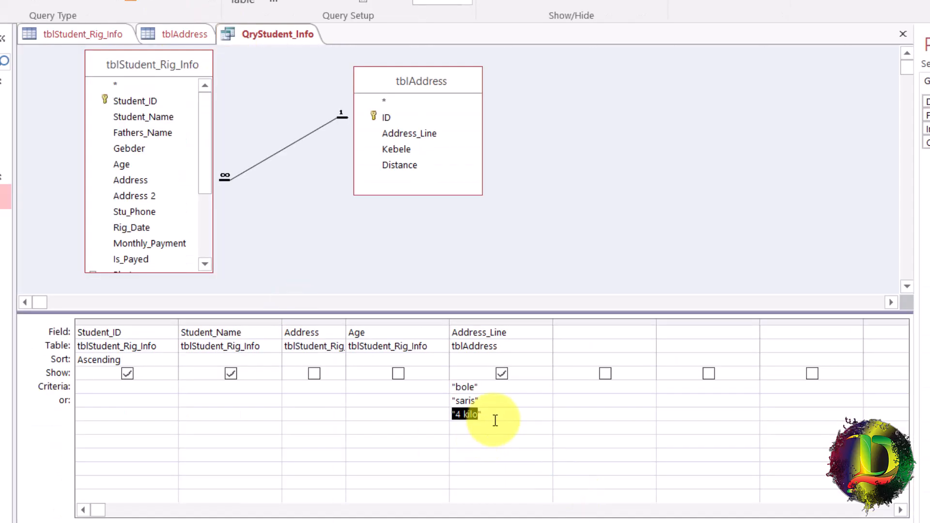
Step: Delete the saris, 4 kilo and bole criteria from Address_Line and view the unfiltered query results
drag(488, 400, 351, 392)
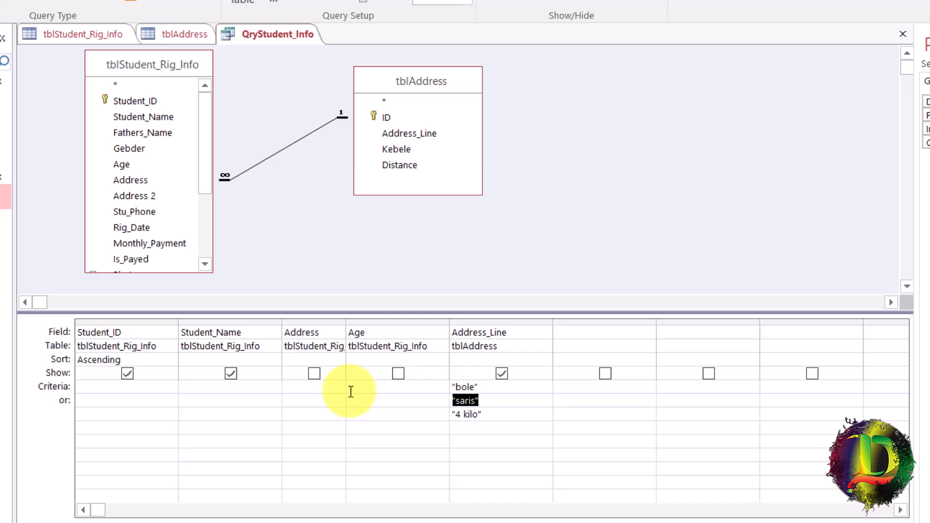
key(Delete)
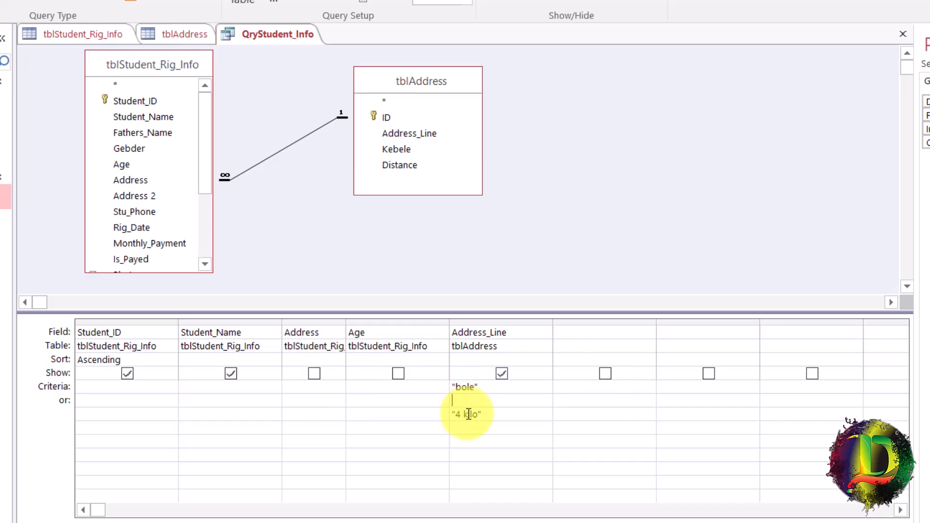
drag(496, 417, 379, 401)
key(Delete)
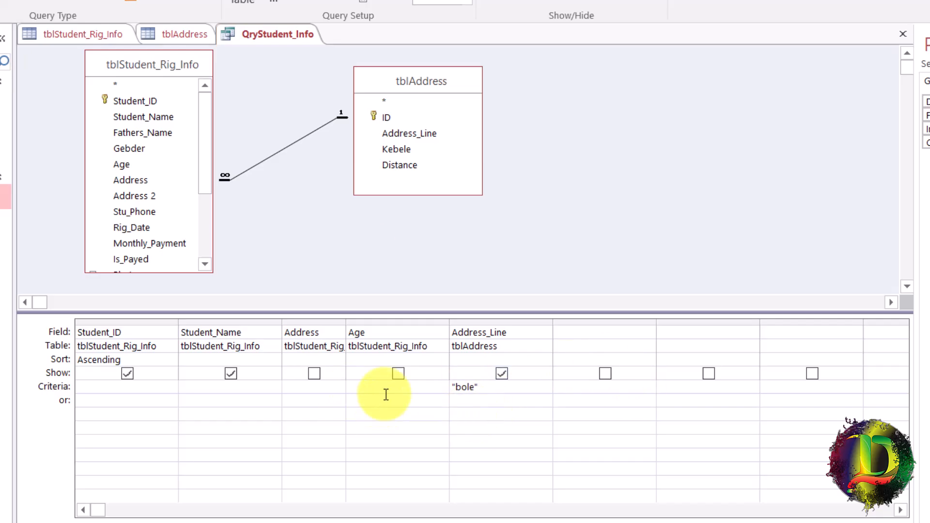
drag(498, 393, 368, 380)
key(Delete)
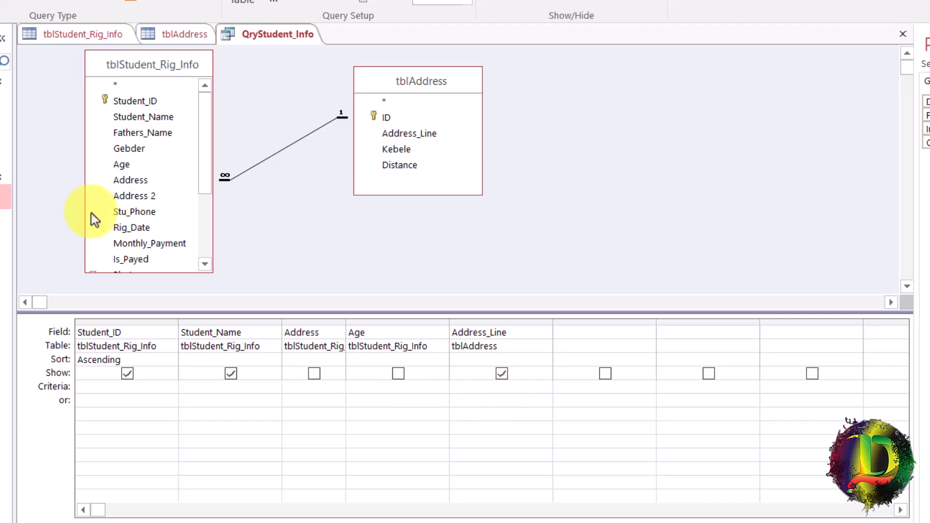
click(1, 1)
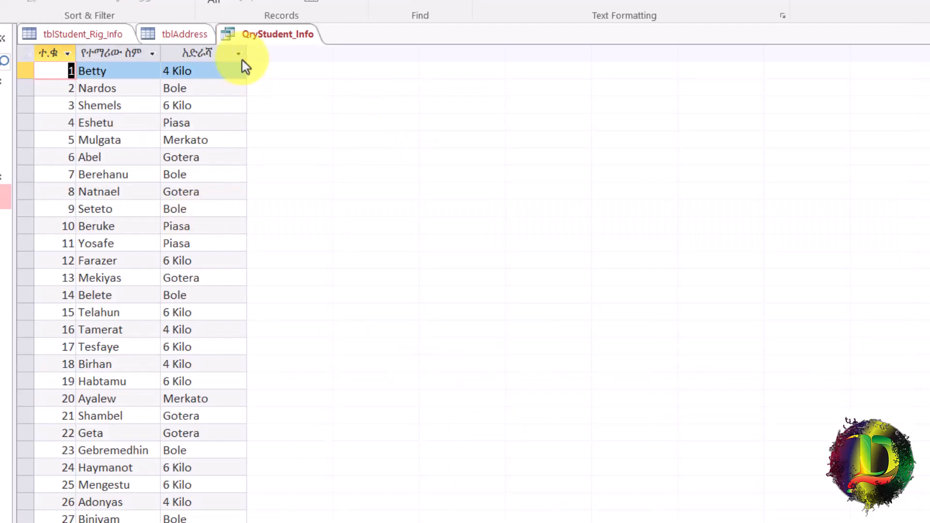
click(237, 55)
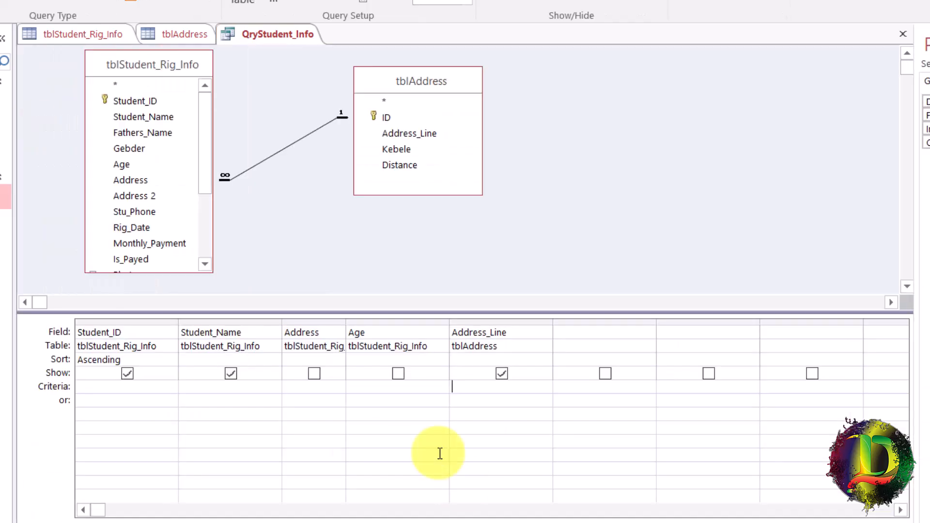
Step: Set Address_Line's criteria to piasa, with bole and 4 kilo as alternatives in the two or rows beneath
click(500, 374)
text(piasa)
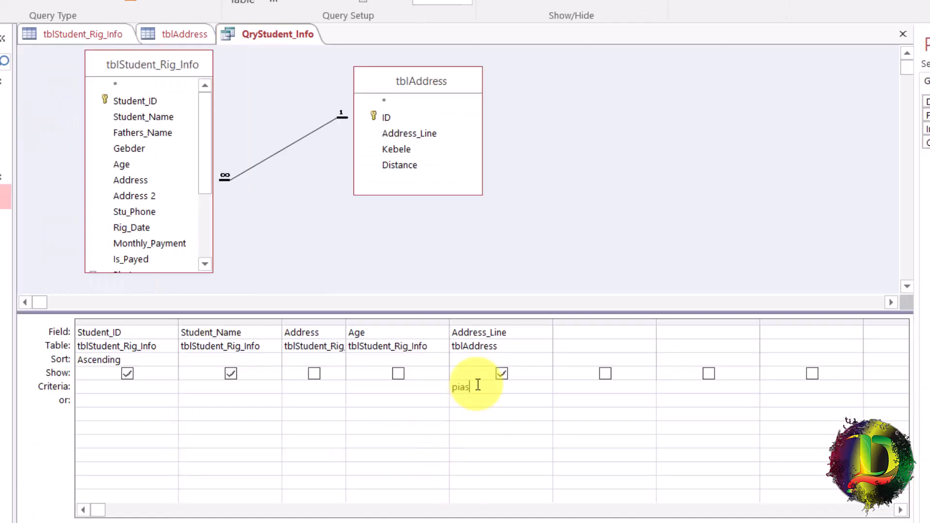
key(Down)
text(bole)
key(Down)
text(4 kil)
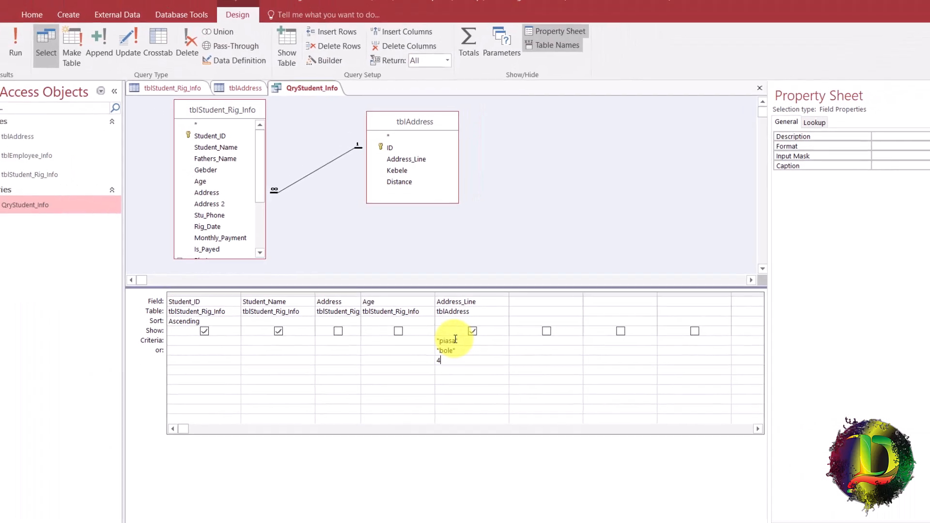
text(o)
key(Down)
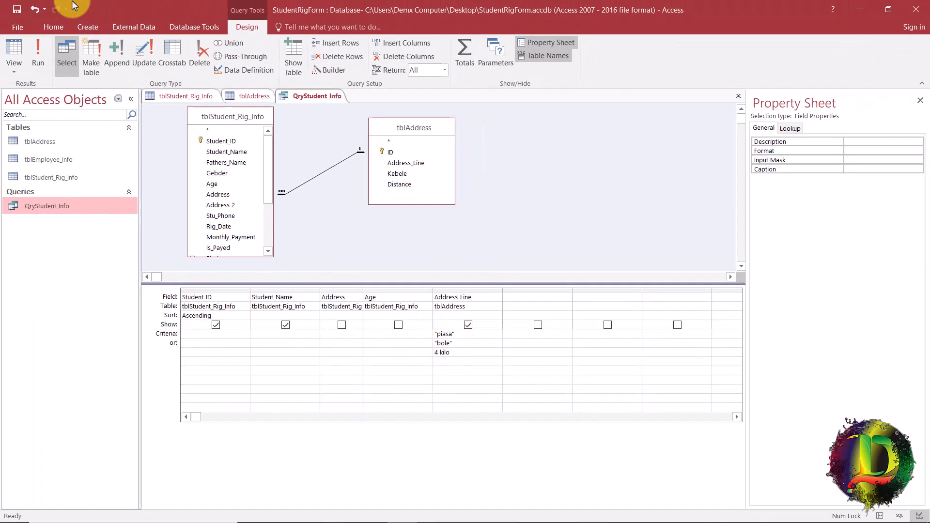
Step: View the filtered query results, examine the address column, and return to the 4 kilo criterion in the design grid
click(15, 51)
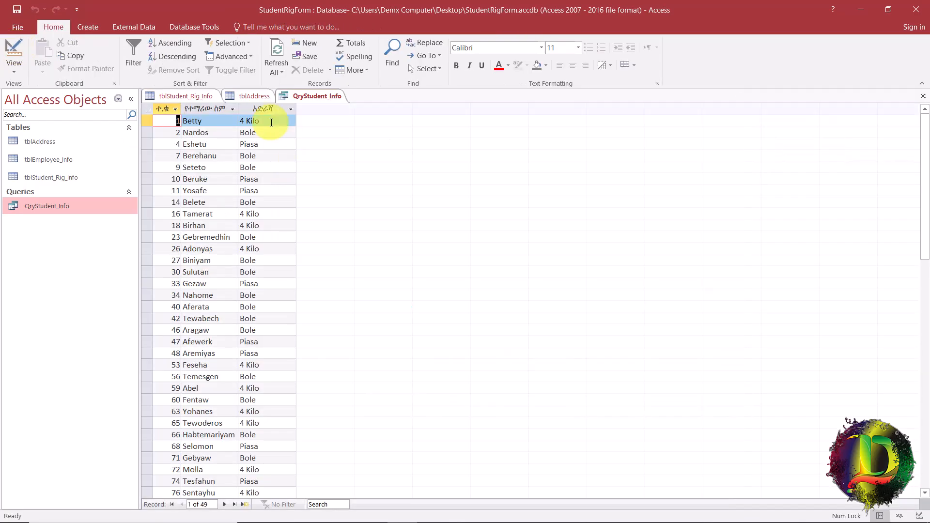
drag(270, 121, 231, 143)
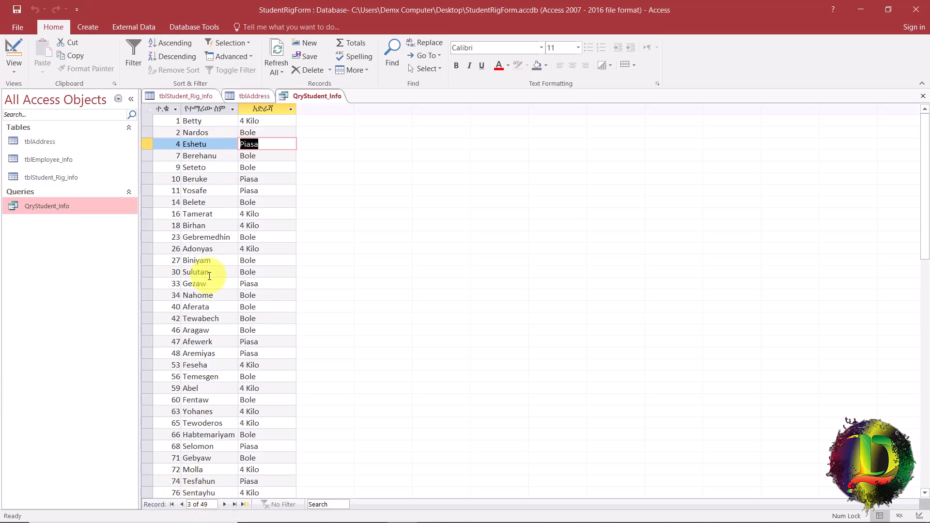
click(14, 51)
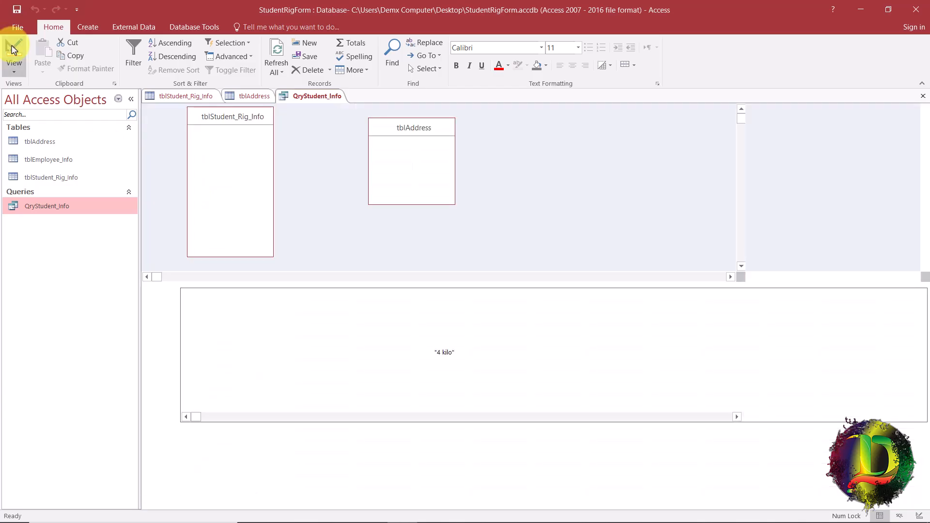
click(479, 356)
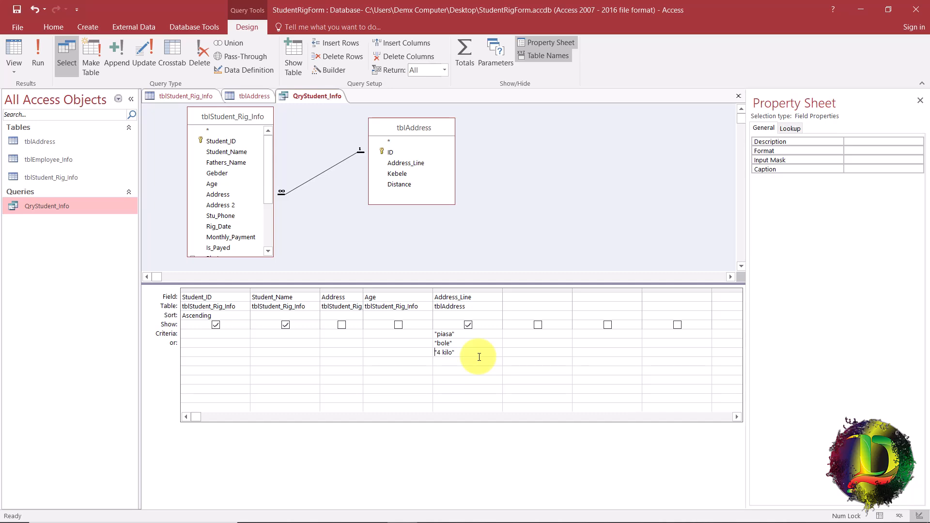
Step: Delete the 4 kilo and bole alternatives from the or rows beneath Address_Line's piasa criterion
drag(475, 349, 400, 353)
key(Delete)
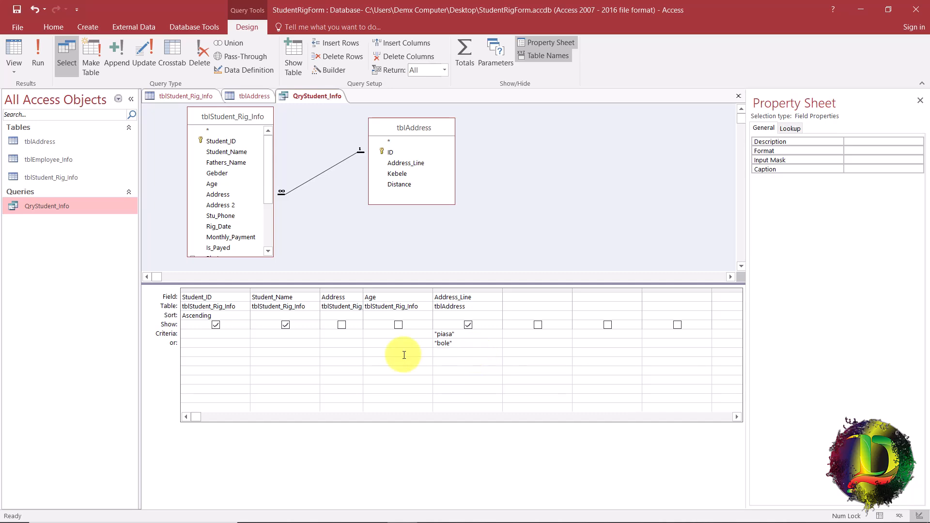
drag(467, 347, 436, 342)
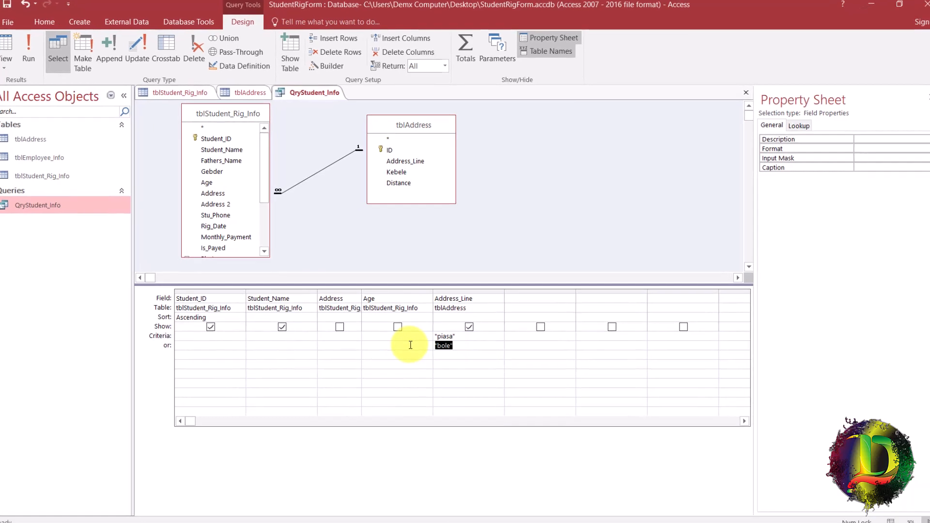
key(Delete)
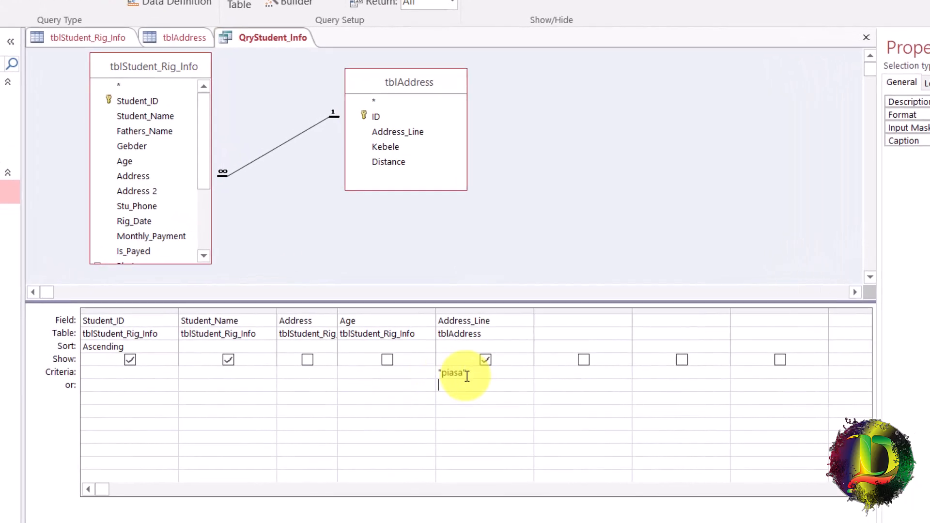
Step: Rewrite Address_Line's criterion as IN ("piasa", "4kilo") and run the query
text("piasa")
text(,)
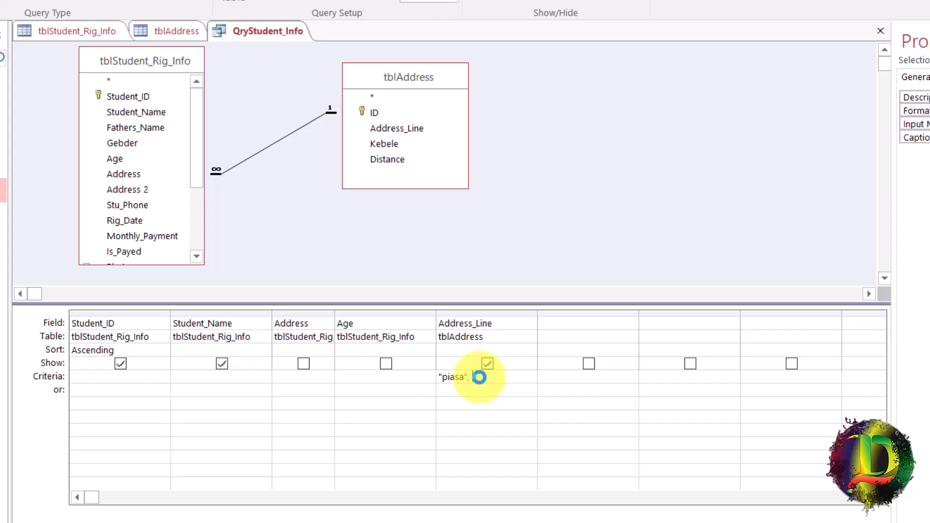
text( "4kilo")
click(470, 379)
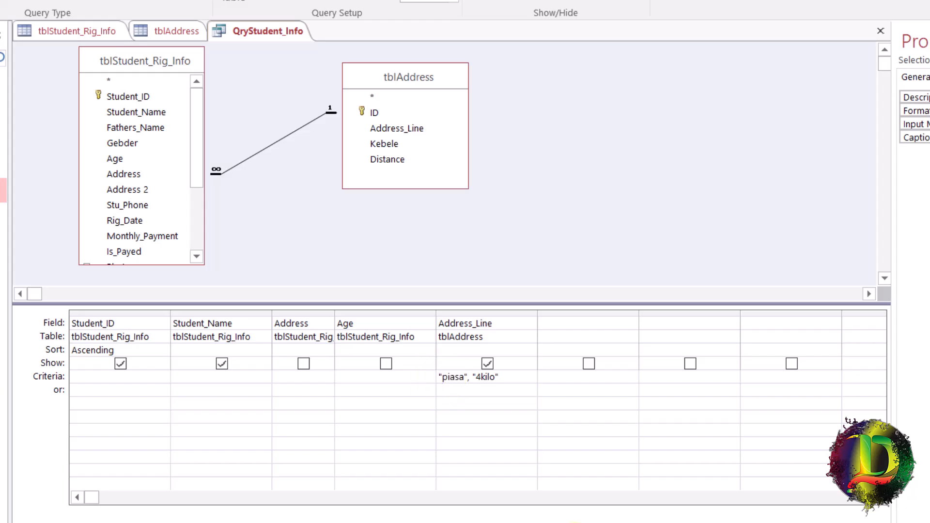
key(Home)
text(IN)
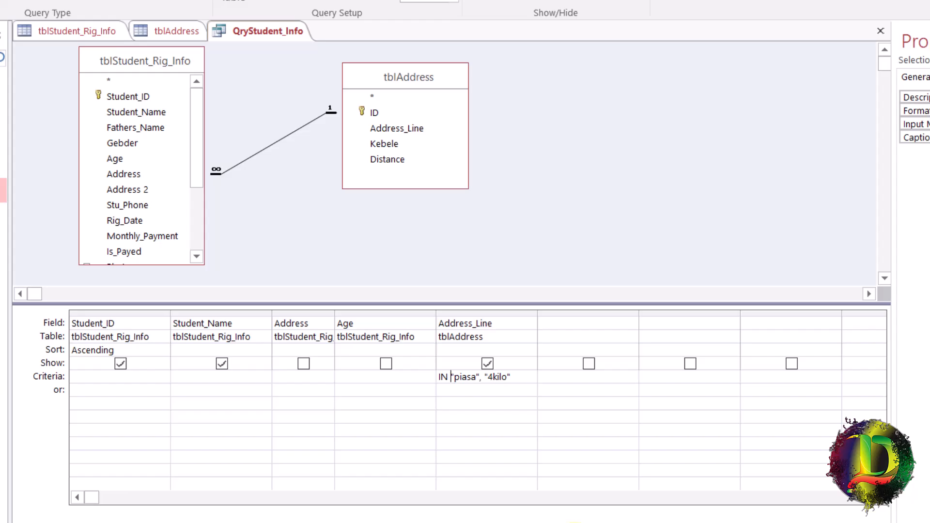
text( 9)
key(BackSpace)
text(()
key(Right)
key(Right)
key(Right)
key(Right)
key(Right)
key(Right)
key(Right)
key(Right)
key(Right)
text())
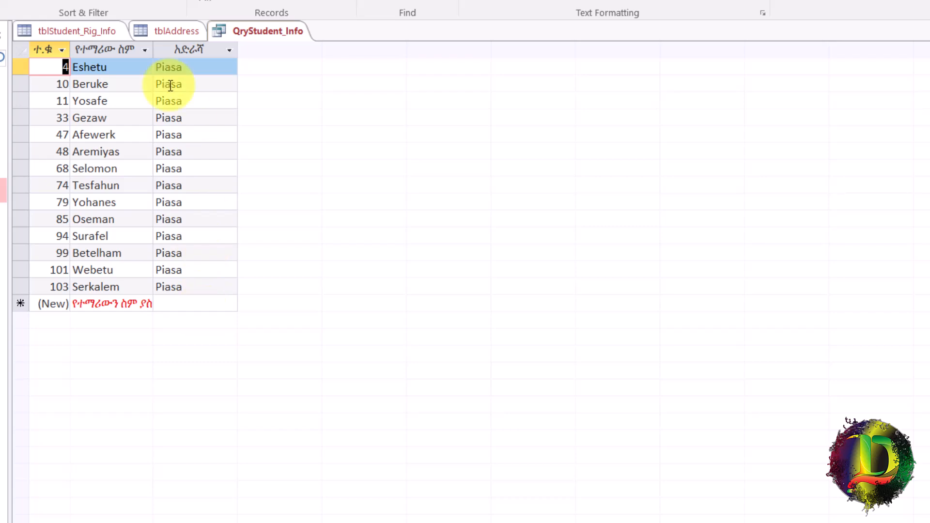
Step: Correct the second value of Address_Line's In criterion to "4 kilo" and view the filtered query results
click(1, 1)
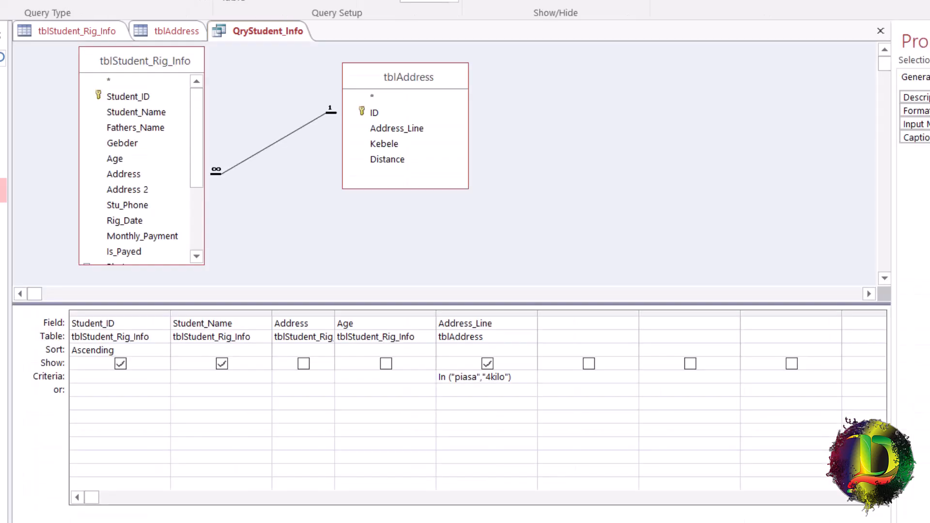
click(492, 381)
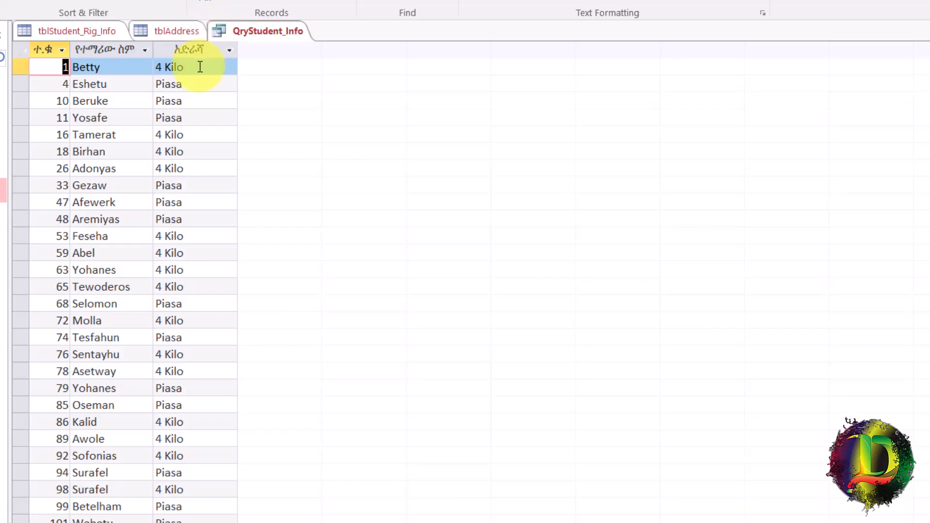
click(200, 67)
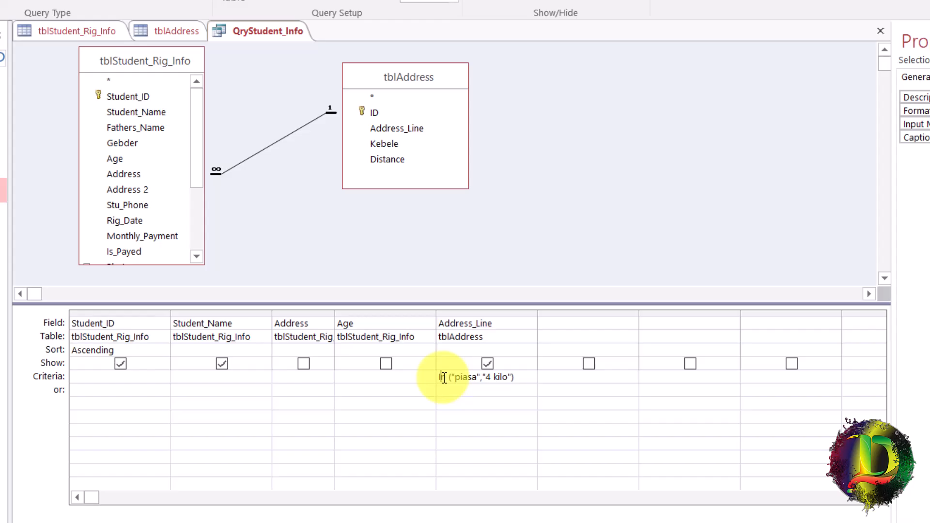
Step: Remove the Address_Line, Age, Address and Student_Name columns from the design grid, keeping only Student_ID
click(488, 313)
key(Delete)
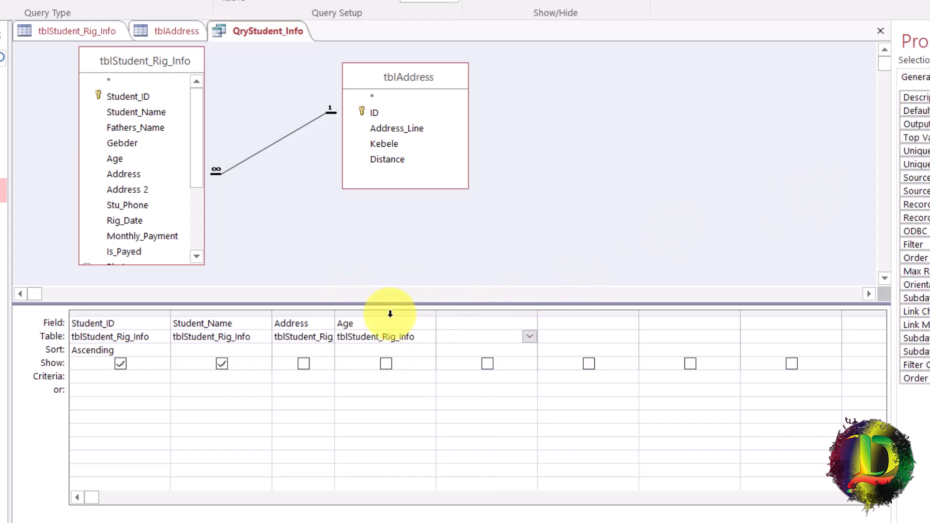
click(377, 313)
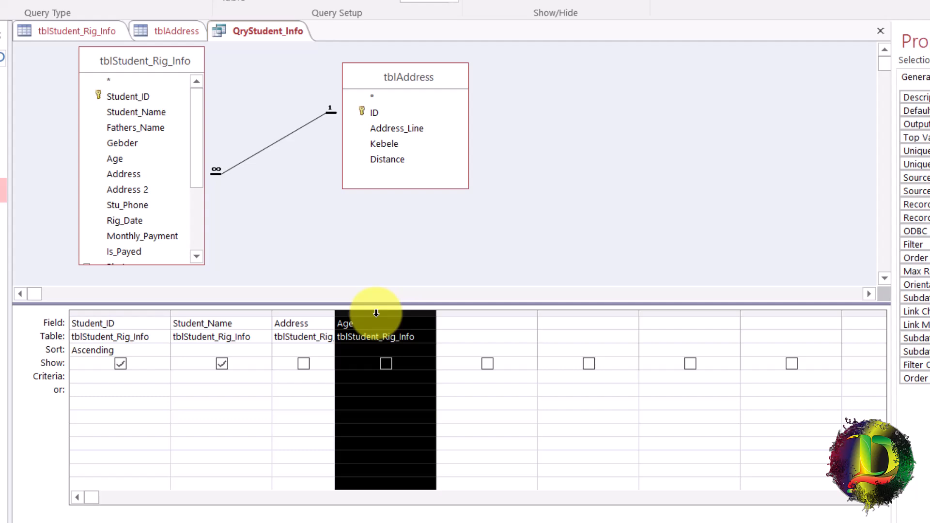
shift+click(205, 313)
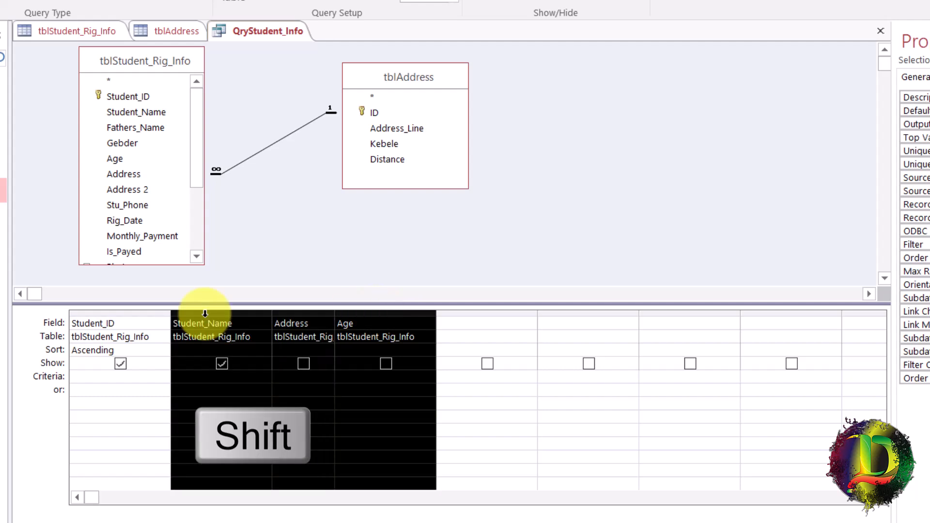
key(Delete)
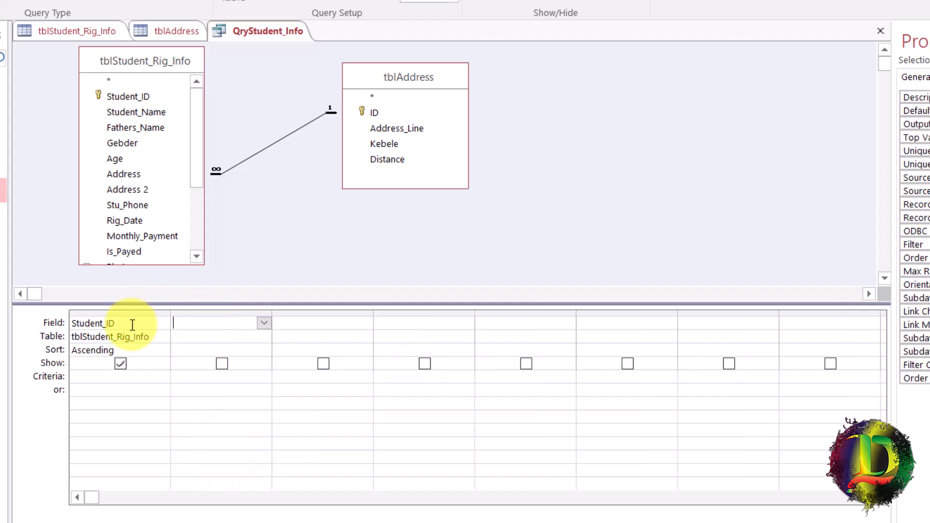
Step: Add Student_Name from tblStudent_Rig_Info, followed by Distance and Kebele from tblAddress, to the design grid
double_click(127, 113)
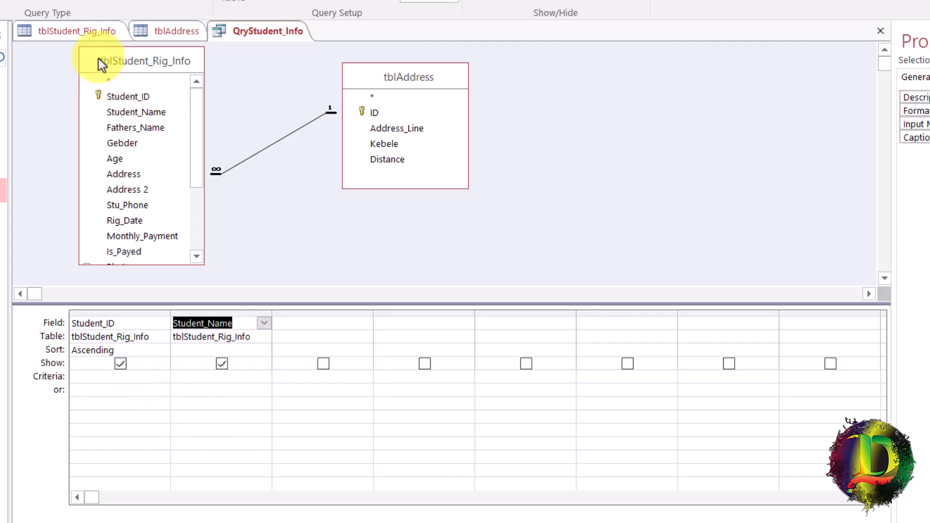
click(125, 97)
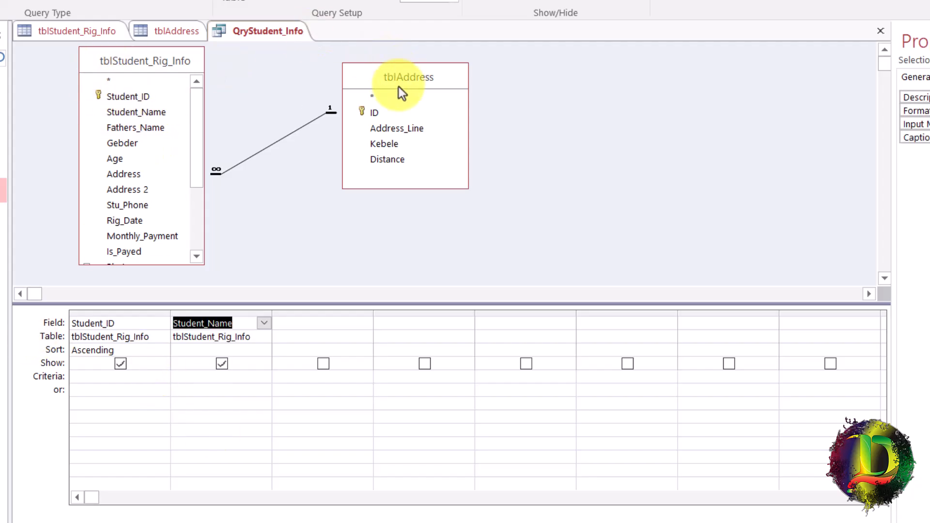
double_click(397, 162)
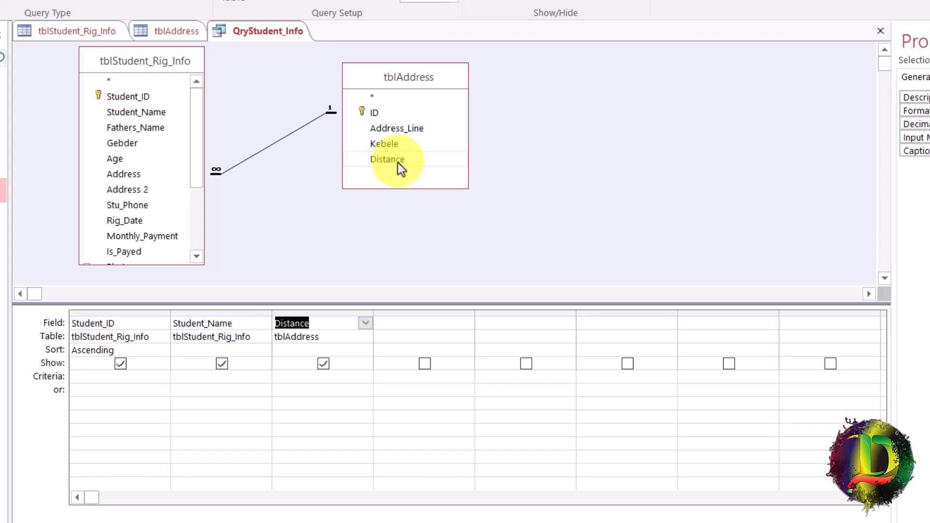
double_click(387, 146)
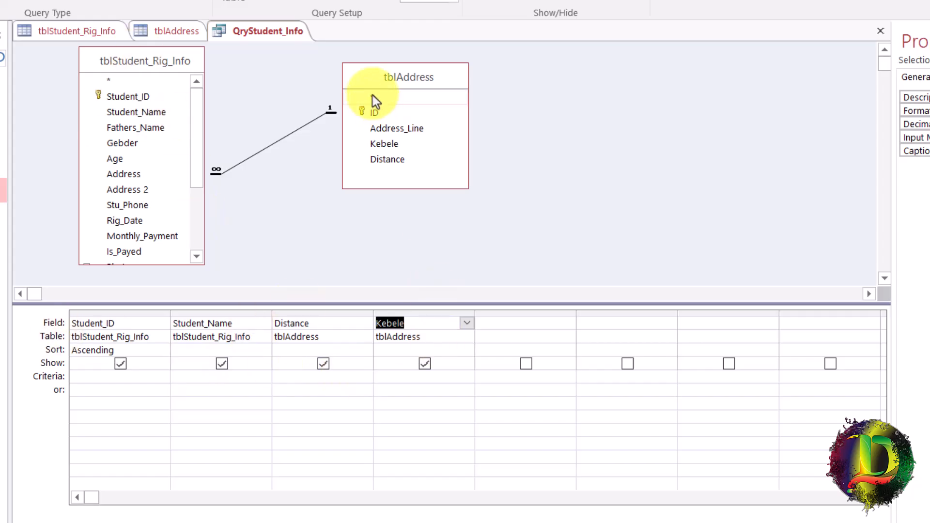
Step: Run the query, examine the Distance and Kebele values listed for each student, and return to the design grid
click(0, 0)
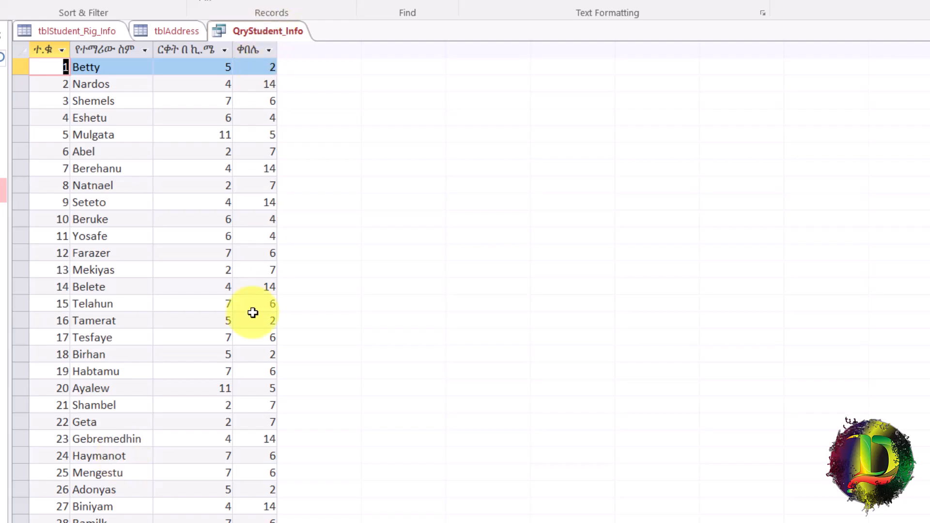
click(0, 0)
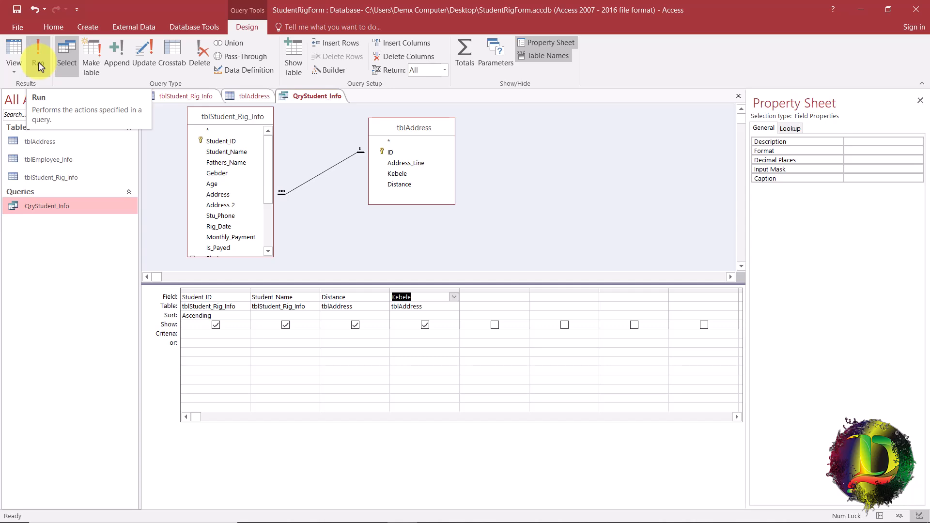
click(39, 64)
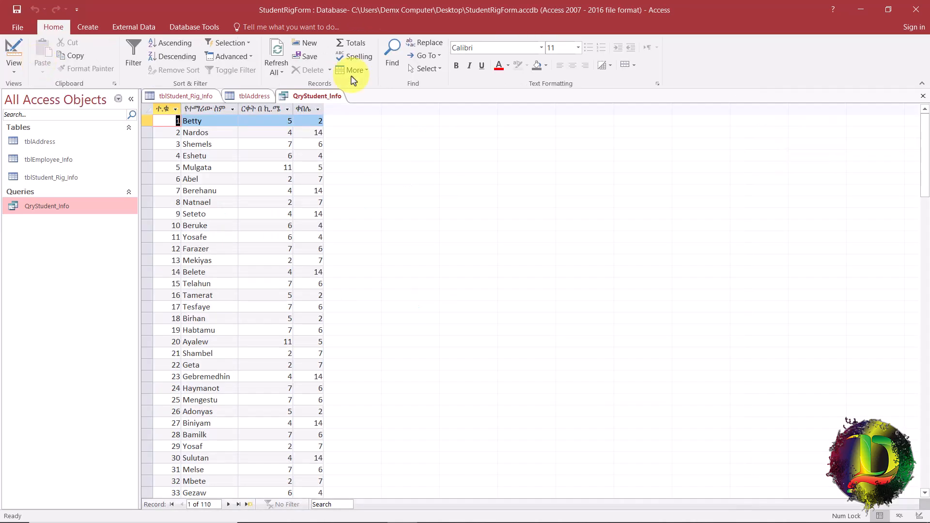
click(18, 48)
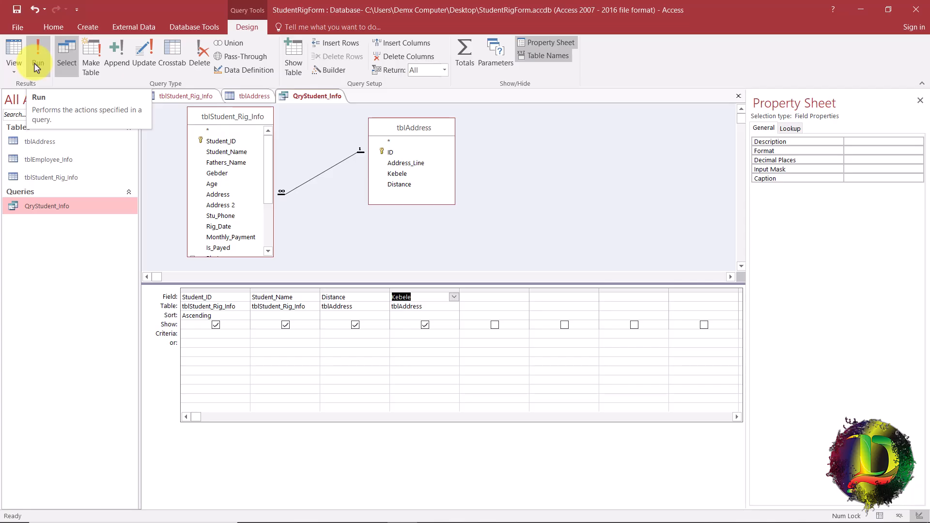
Step: Inspect the join properties between tblAddress and tblStudent_Rig_Info, and close them without changes
click(311, 184)
click(310, 182)
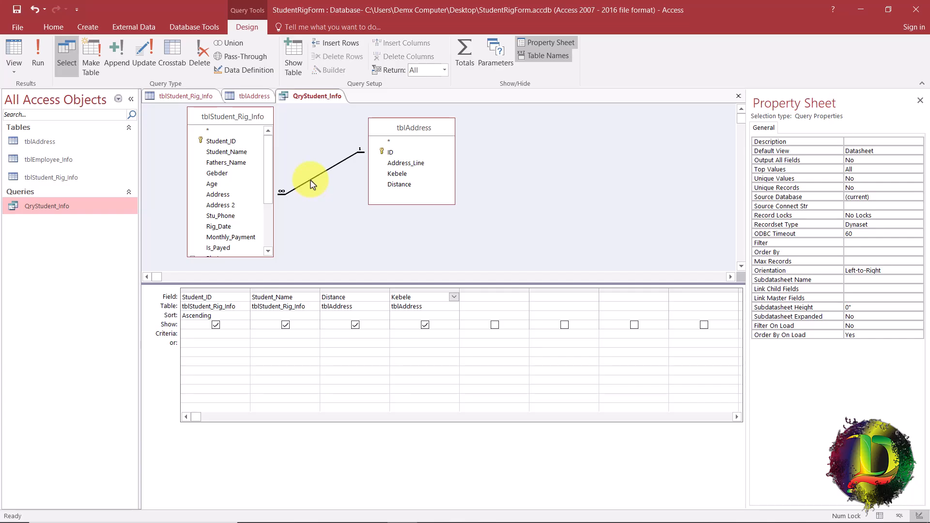
double_click(311, 184)
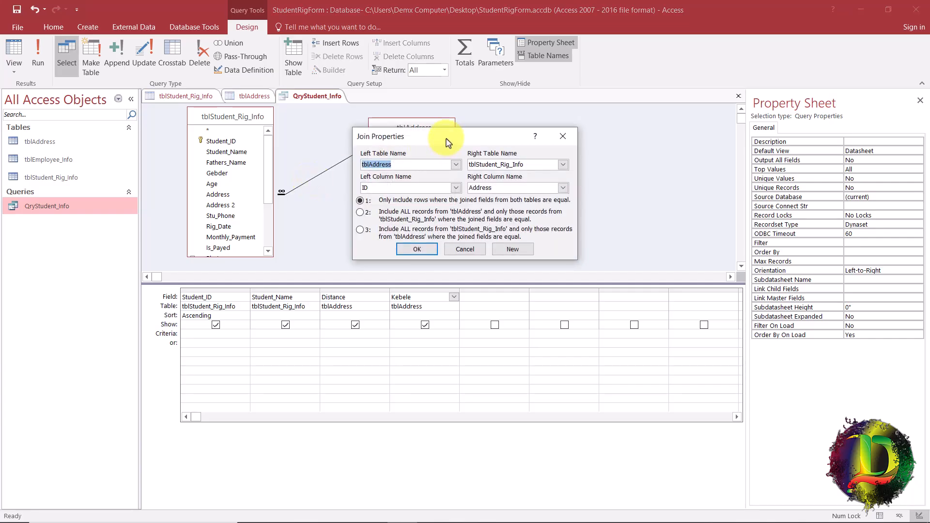
drag(447, 142, 442, 126)
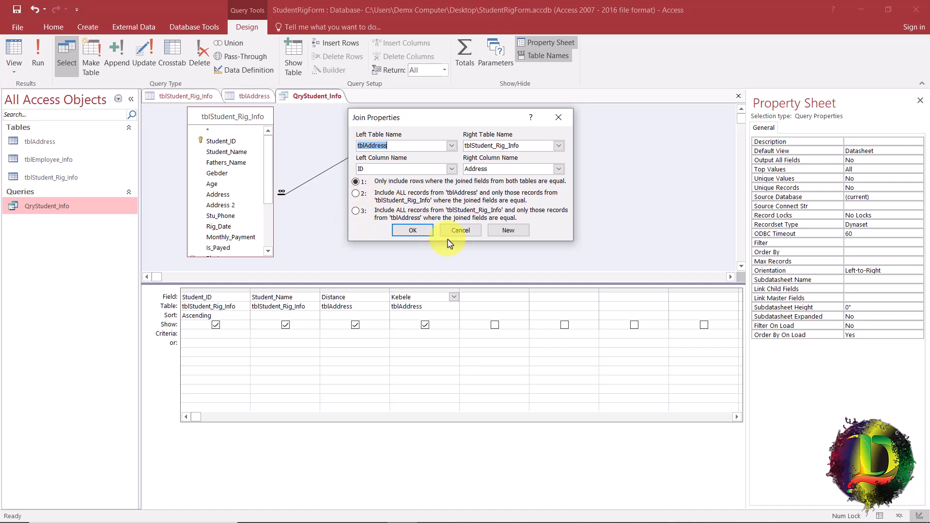
click(461, 232)
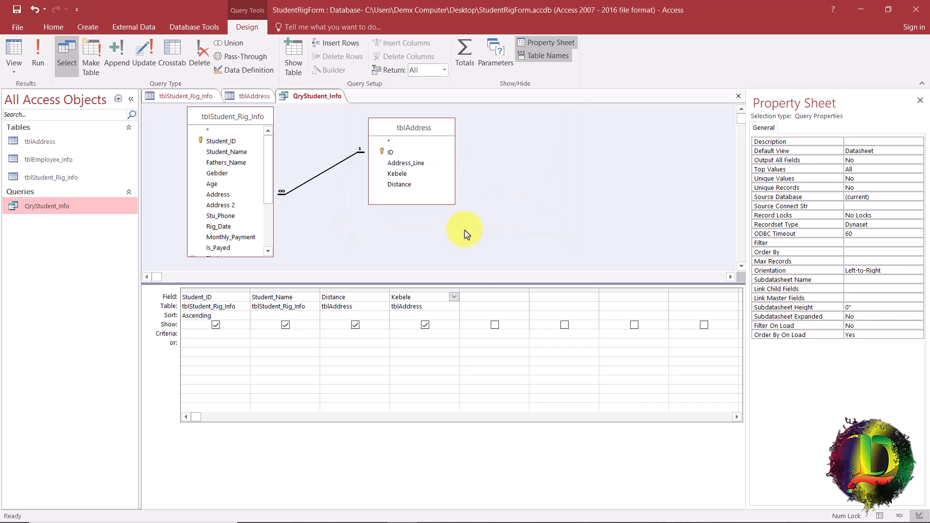